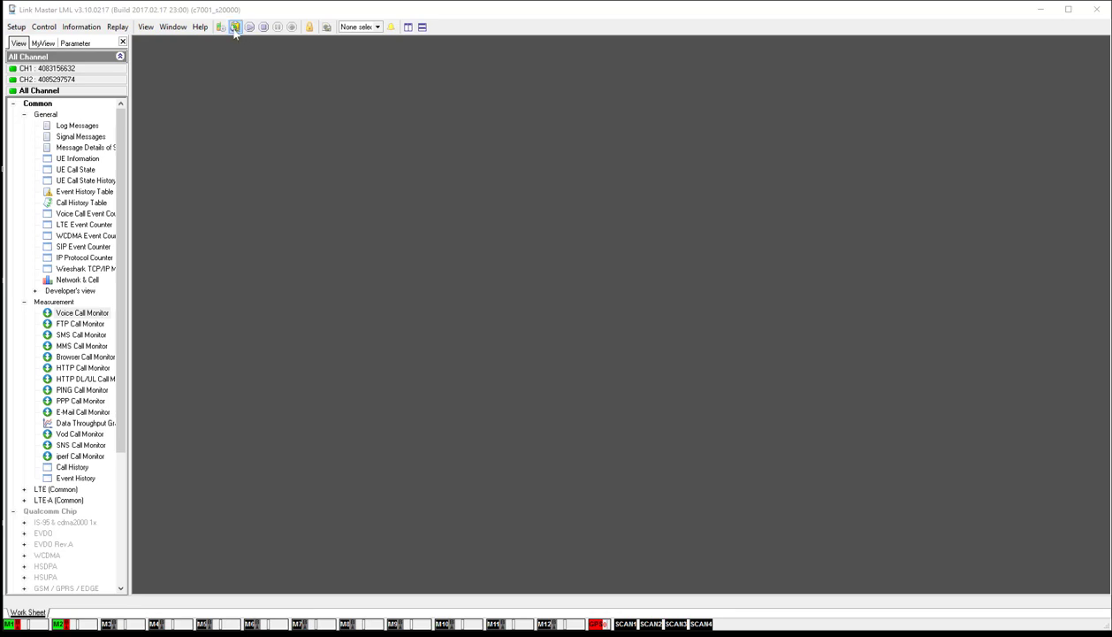
Open the plan configuration through Plan Setting.
{"action": "left_click", "coordinate": [50, 28]}
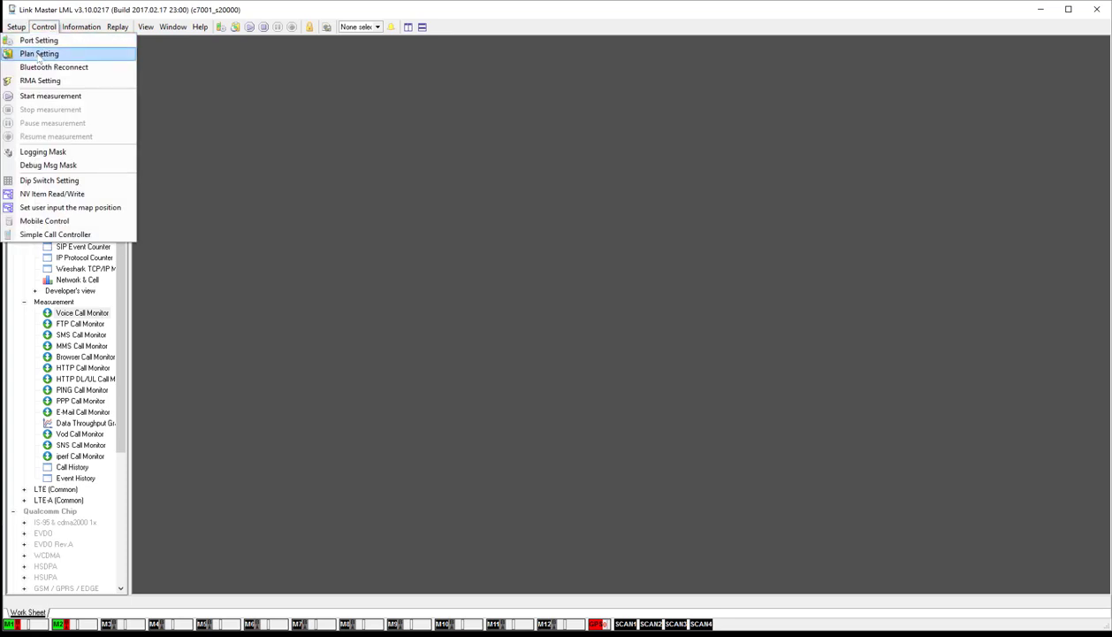
{"action": "left_click", "coordinate": [234, 27]}
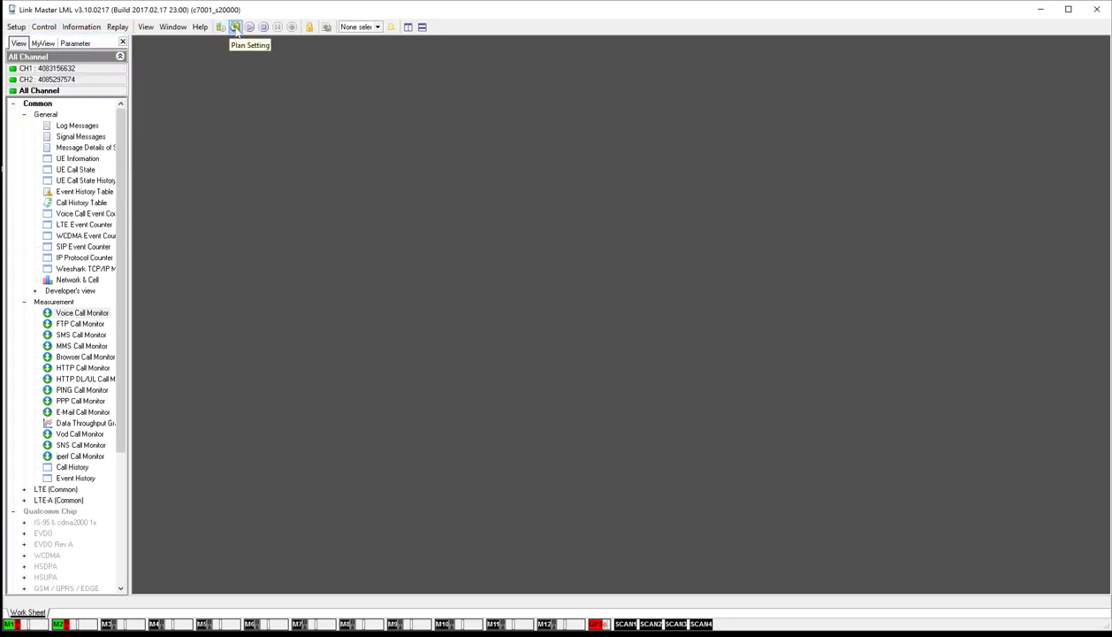
{"action": "left_click", "coordinate": [235, 28]}
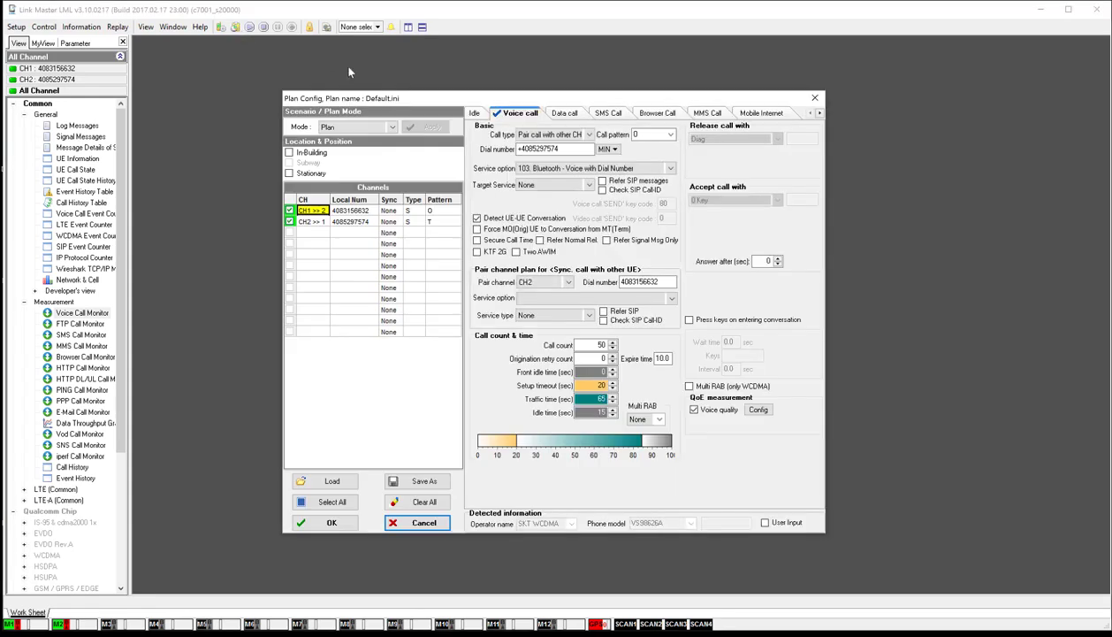
{"action": "left_click_drag", "start_coordinate": [420, 101], "coordinate": [416, 98]}
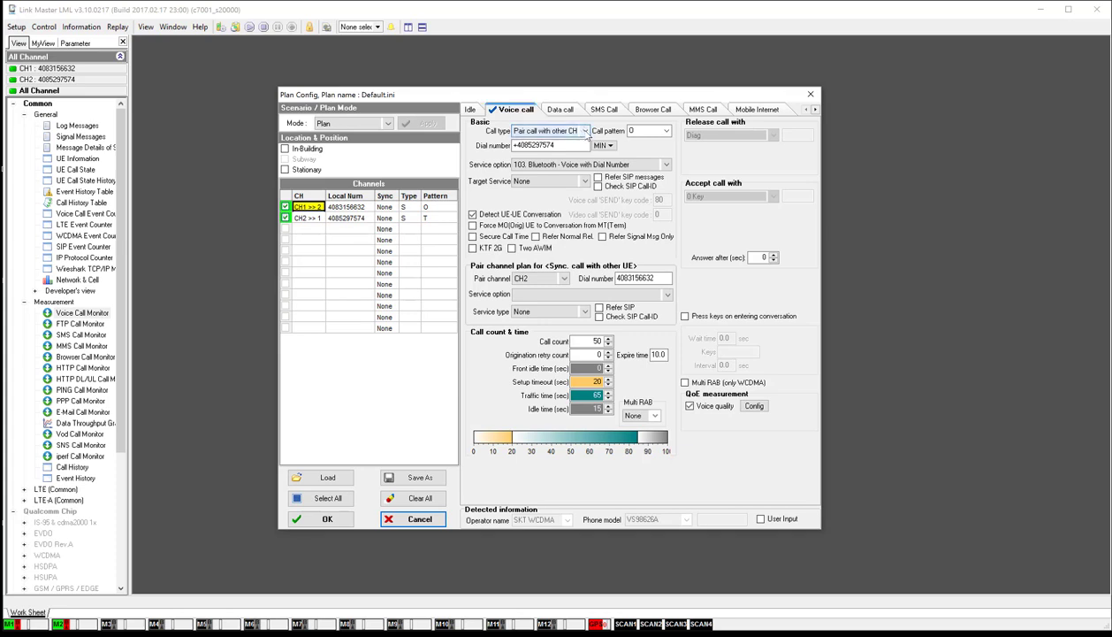
Set CH1's voice call type to Call by Call (Normal) and check its dial number entry.
{"action": "left_click", "coordinate": [585, 132]}
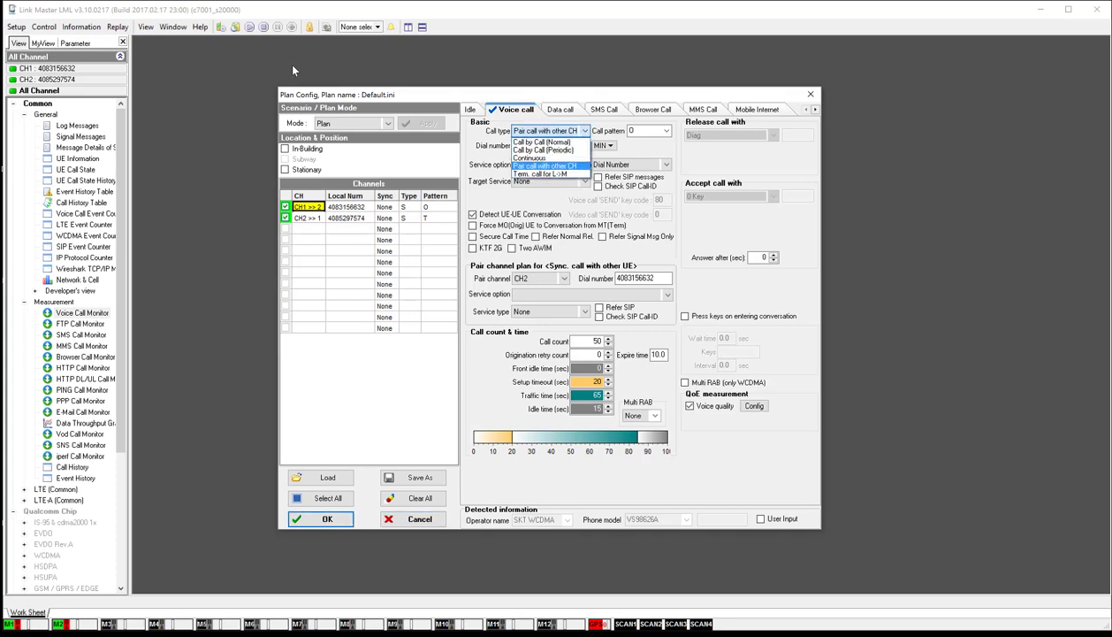
{"action": "left_click", "coordinate": [575, 142]}
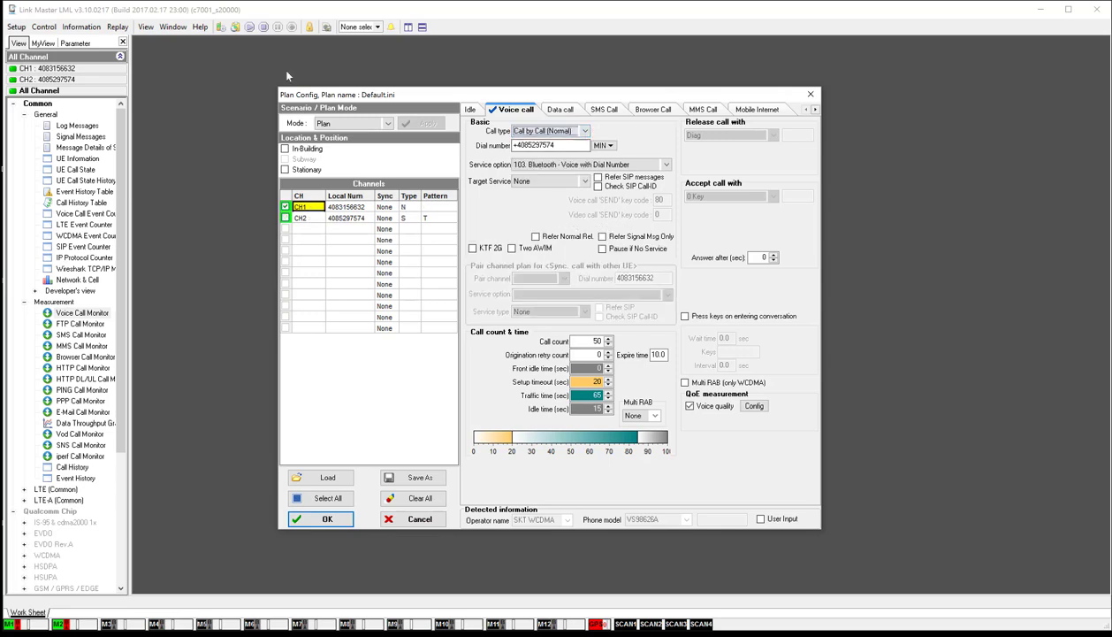
{"action": "left_click_drag", "start_coordinate": [556, 146], "coordinate": [520, 146]}
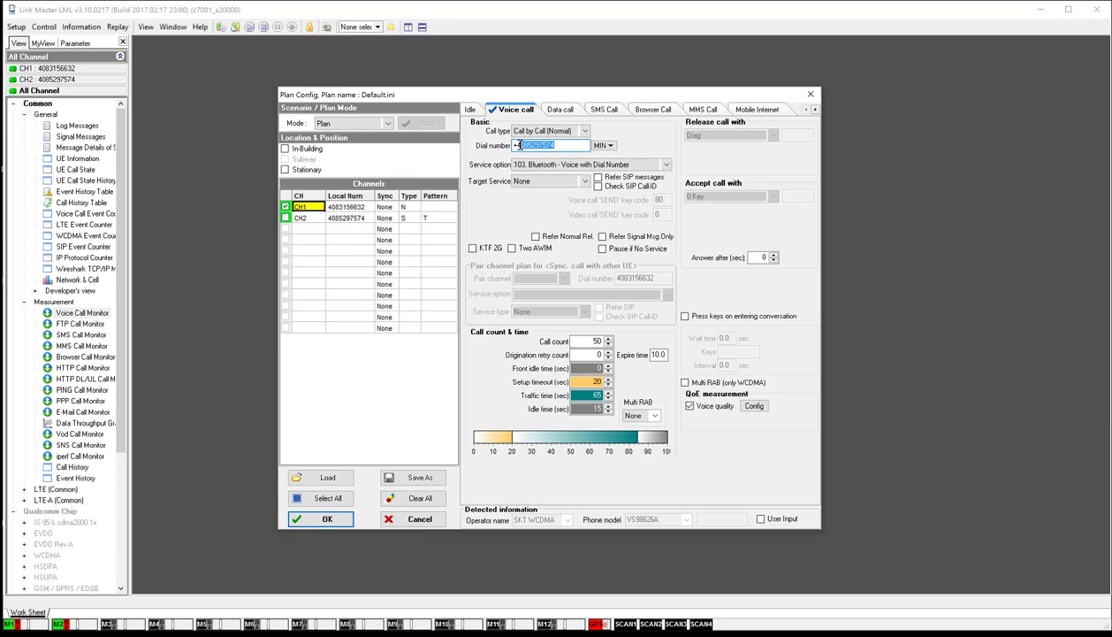
{"action": "left_click", "coordinate": [571, 144]}
Try the Call by Call (Periodic) and Continuous call types for CH1's voice call plan.
{"action": "left_click", "coordinate": [570, 132]}
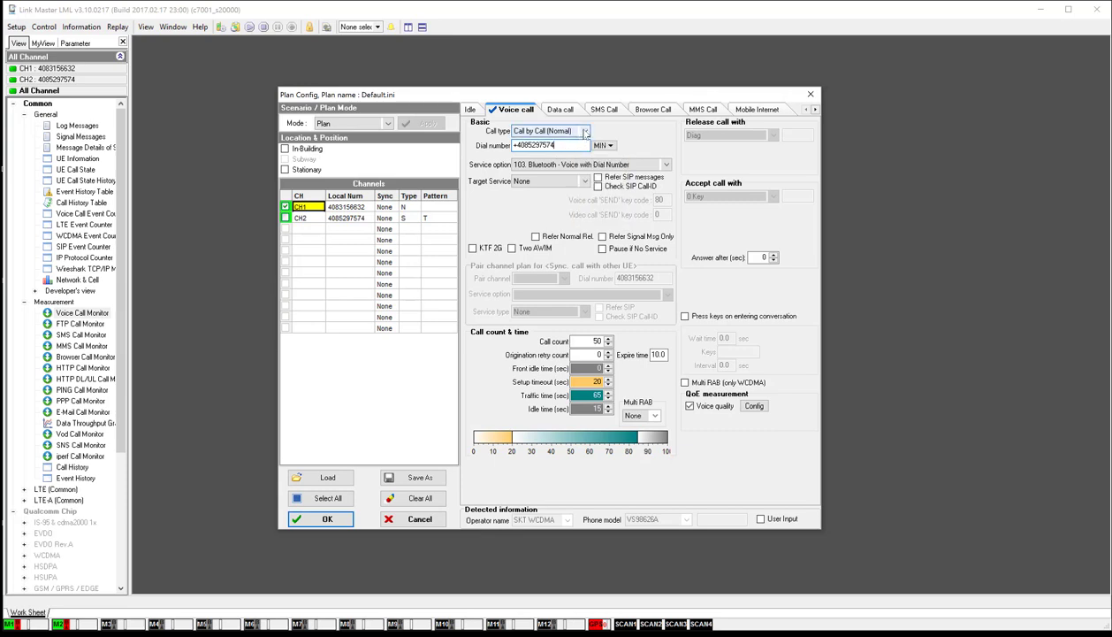
{"action": "left_click", "coordinate": [570, 150]}
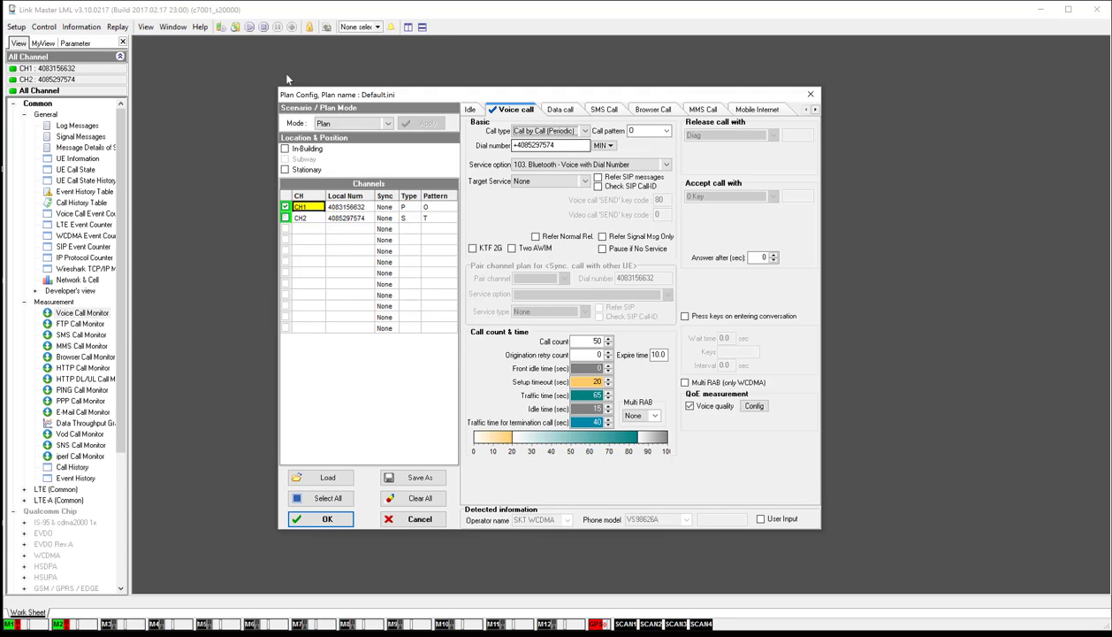
{"action": "left_click", "coordinate": [584, 131]}
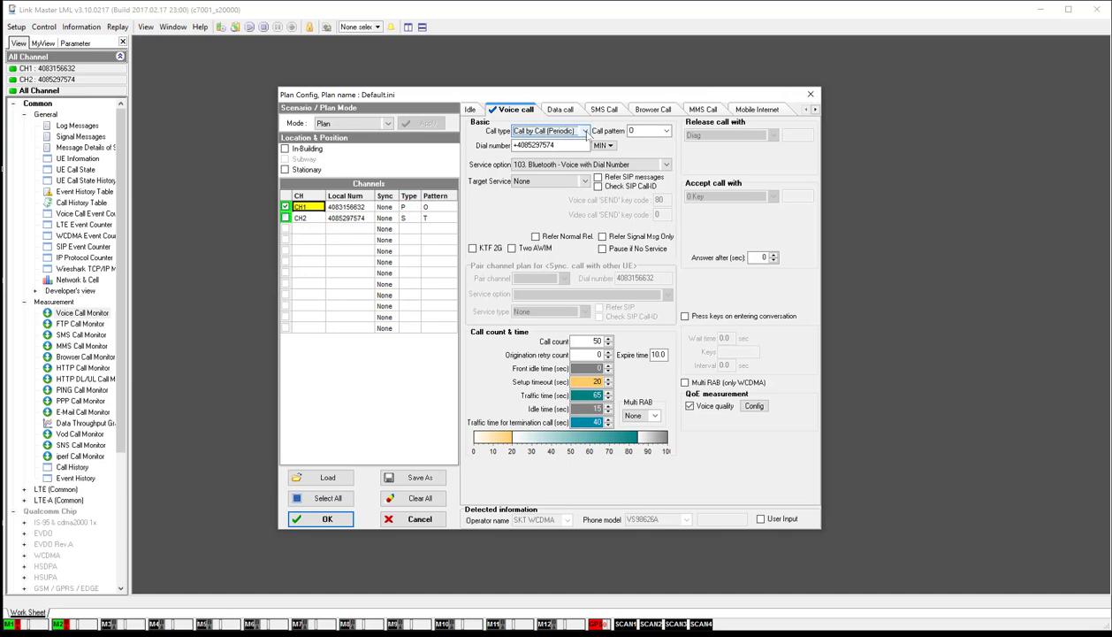
{"action": "left_click", "coordinate": [585, 132]}
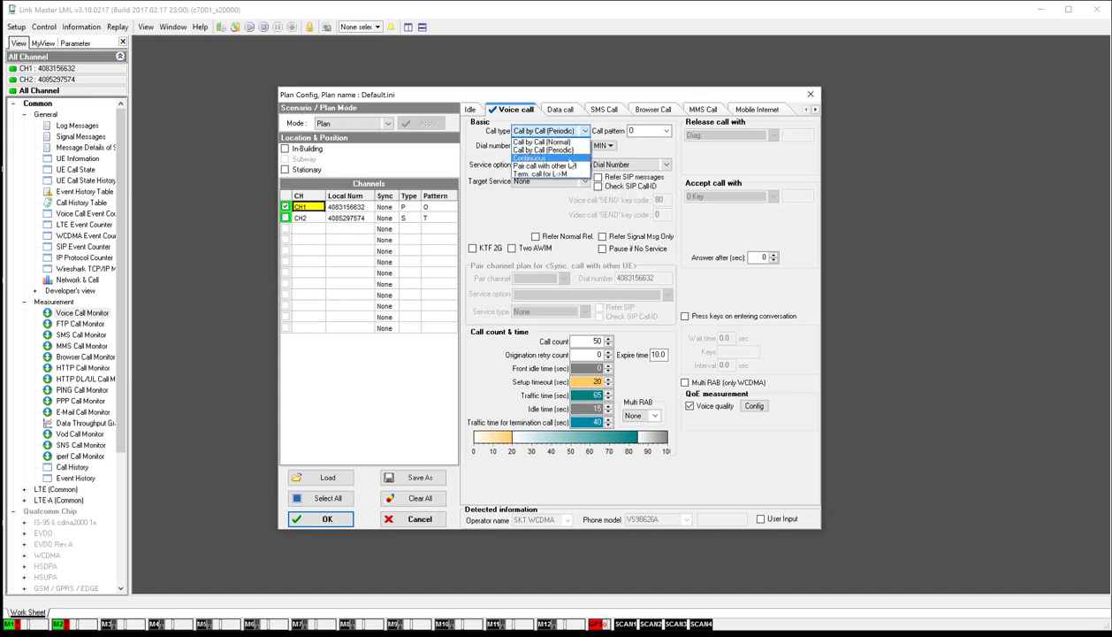
{"action": "left_click", "coordinate": [547, 158]}
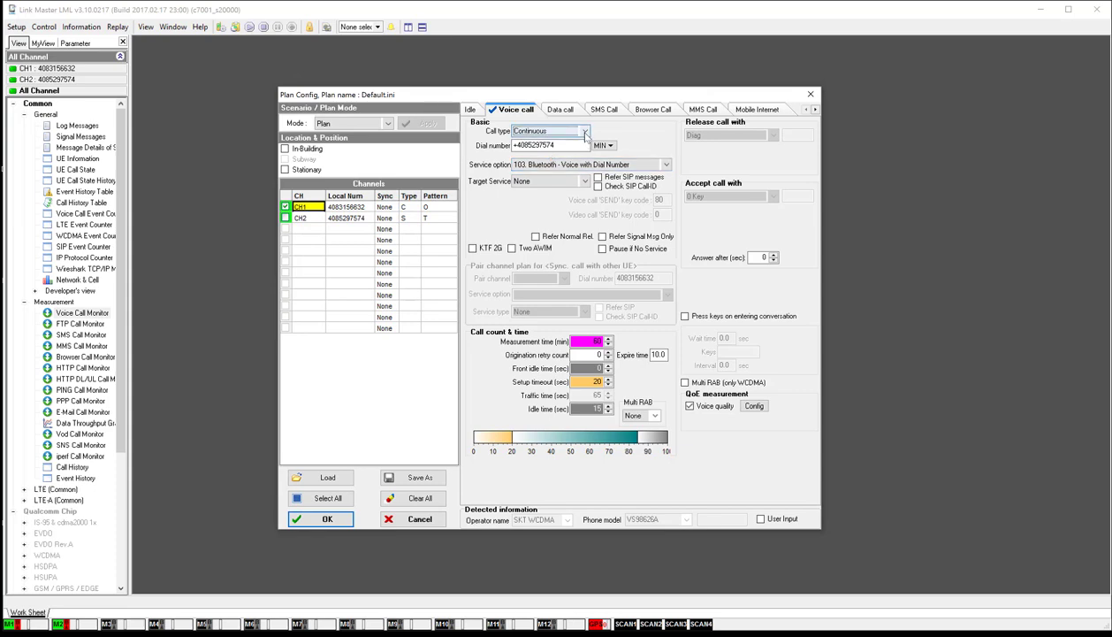
Set CH1's voice call type to Pair call with other CH, with the call pattern OOTTOTO.
{"action": "left_click", "coordinate": [584, 133]}
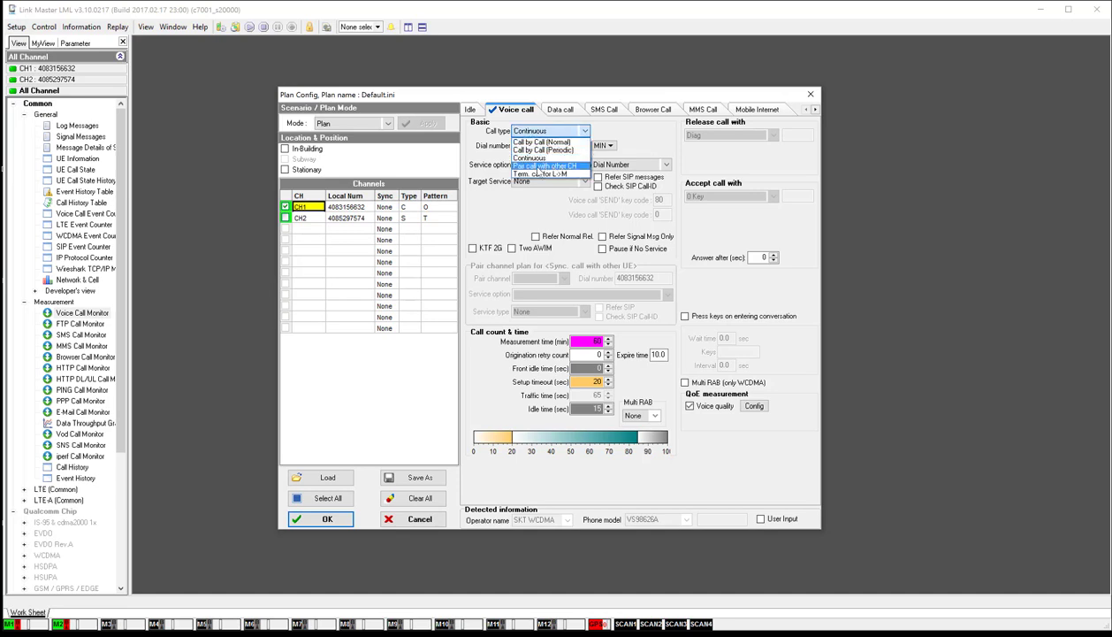
{"action": "left_click", "coordinate": [546, 165]}
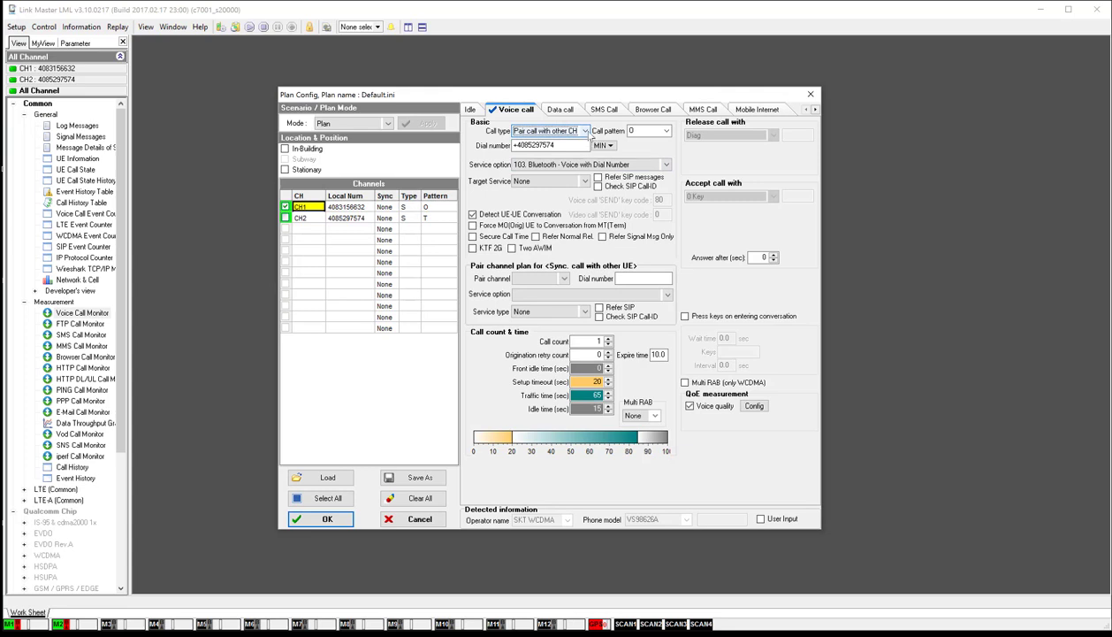
{"action": "left_click", "coordinate": [643, 129]}
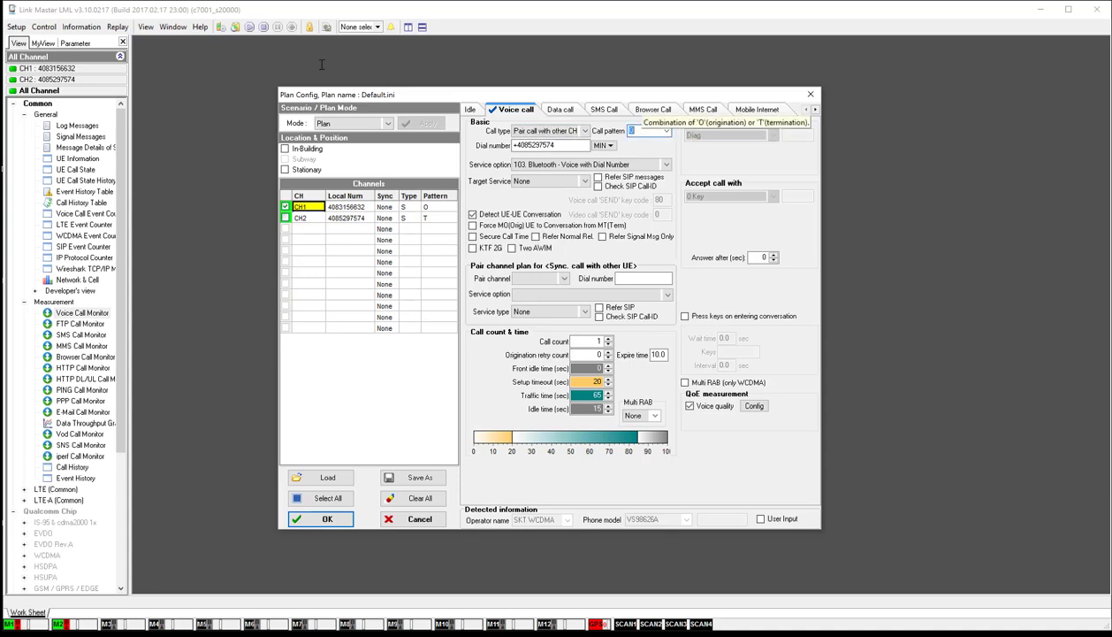
{"action": "type", "text": "OO"}
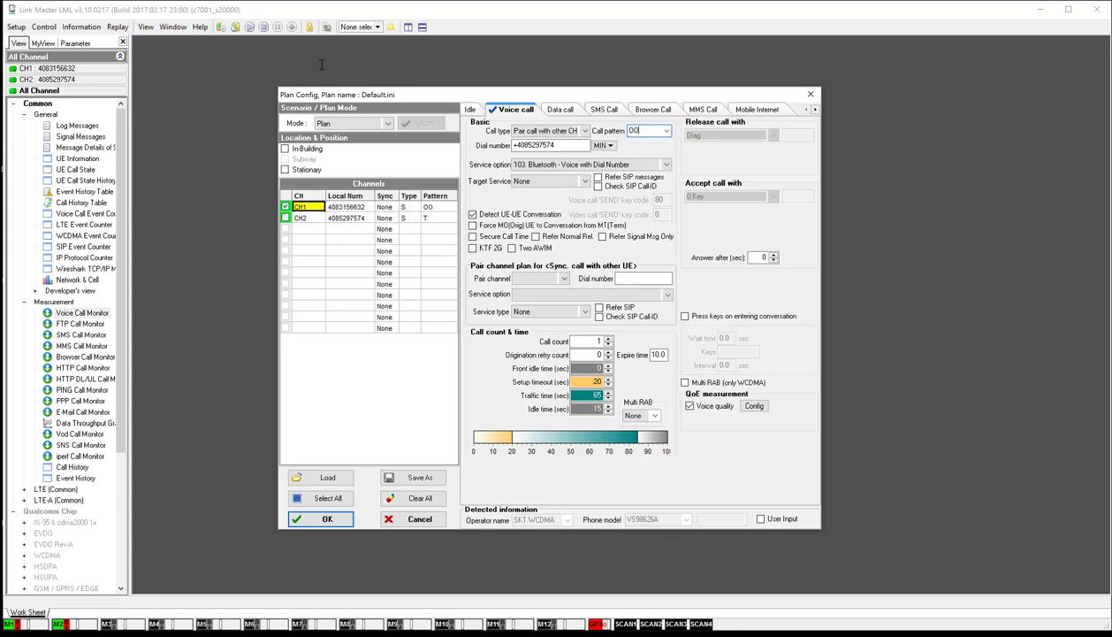
{"action": "type", "text": "TTOTO"}
{"action": "left_click_drag", "start_coordinate": [634, 130], "coordinate": [643, 130]}
Compare the CH1 and CH2 plans, and fill CH1's dial number with the number of CH2.
{"action": "left_click", "coordinate": [352, 209]}
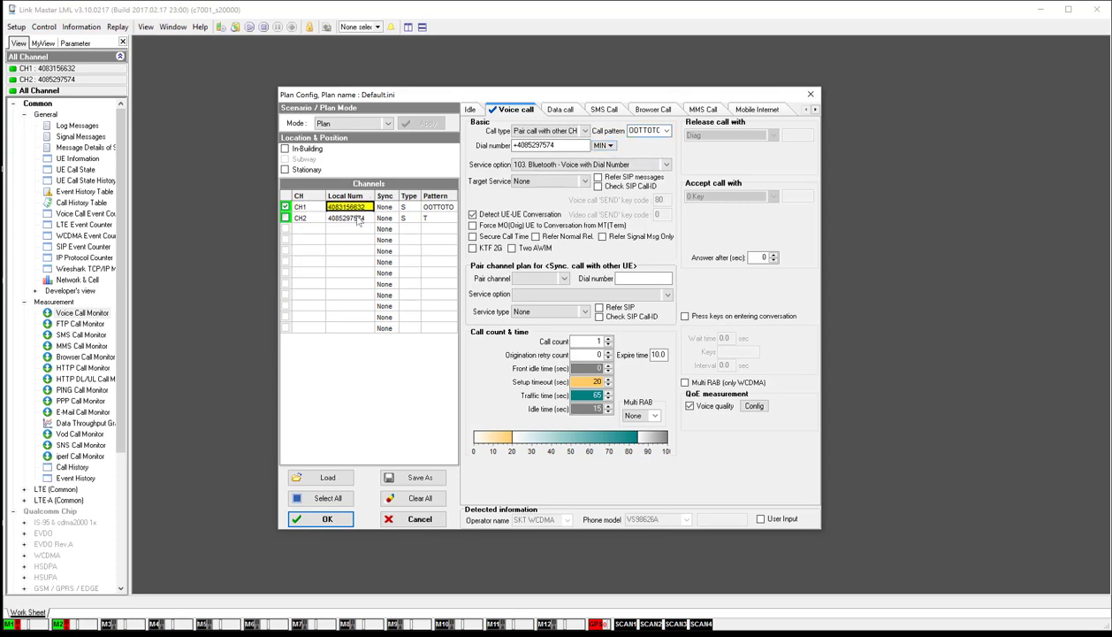
{"action": "left_click", "coordinate": [356, 218]}
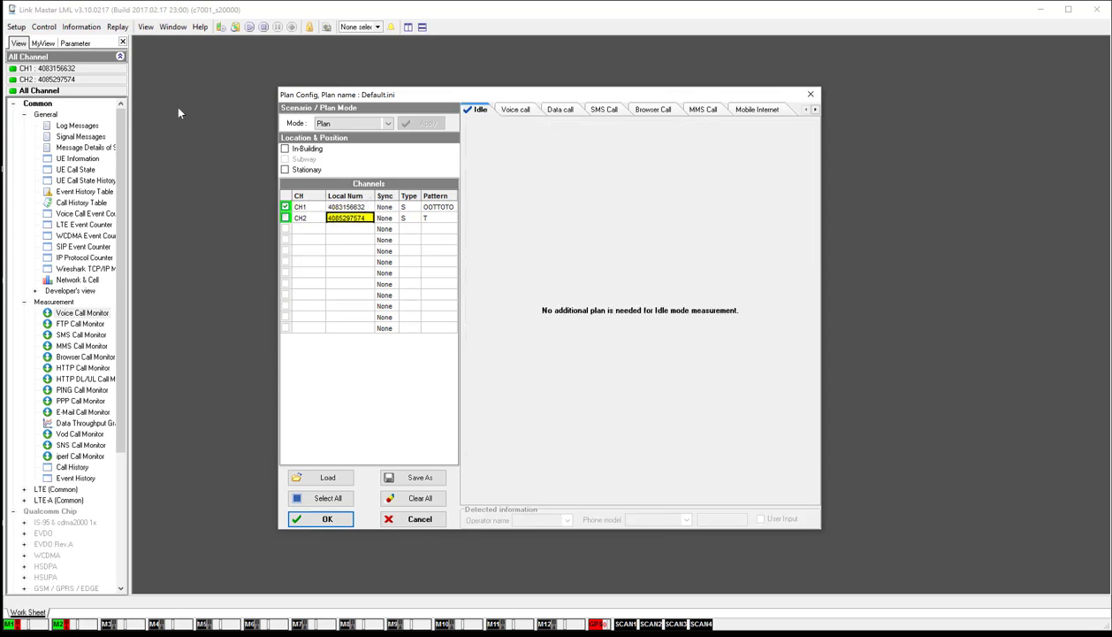
{"action": "left_click", "coordinate": [349, 207]}
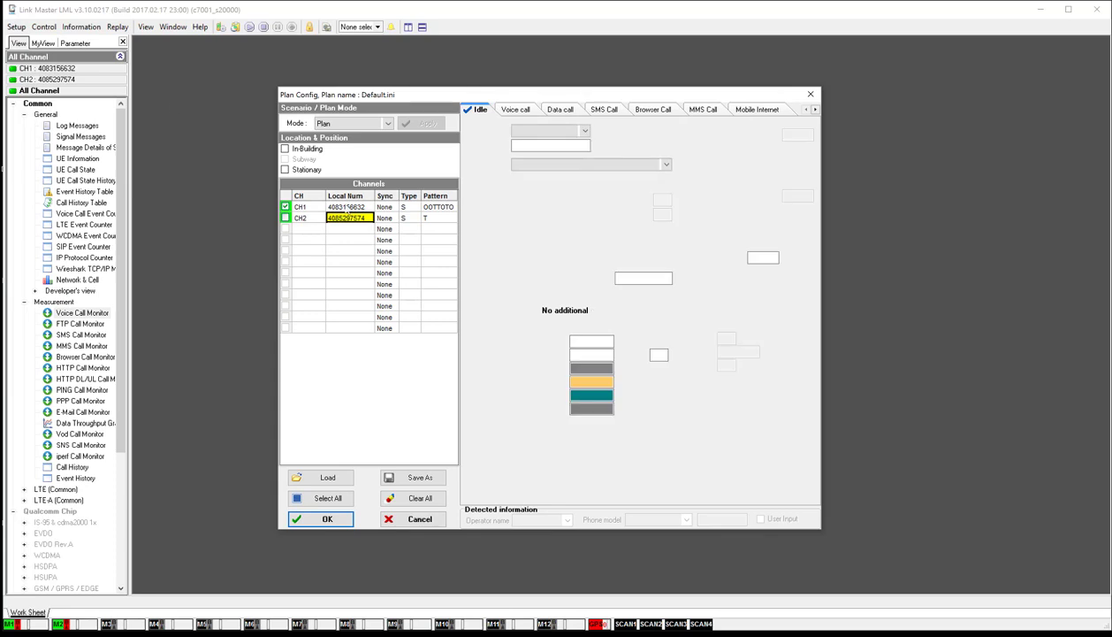
{"action": "left_click", "coordinate": [608, 145]}
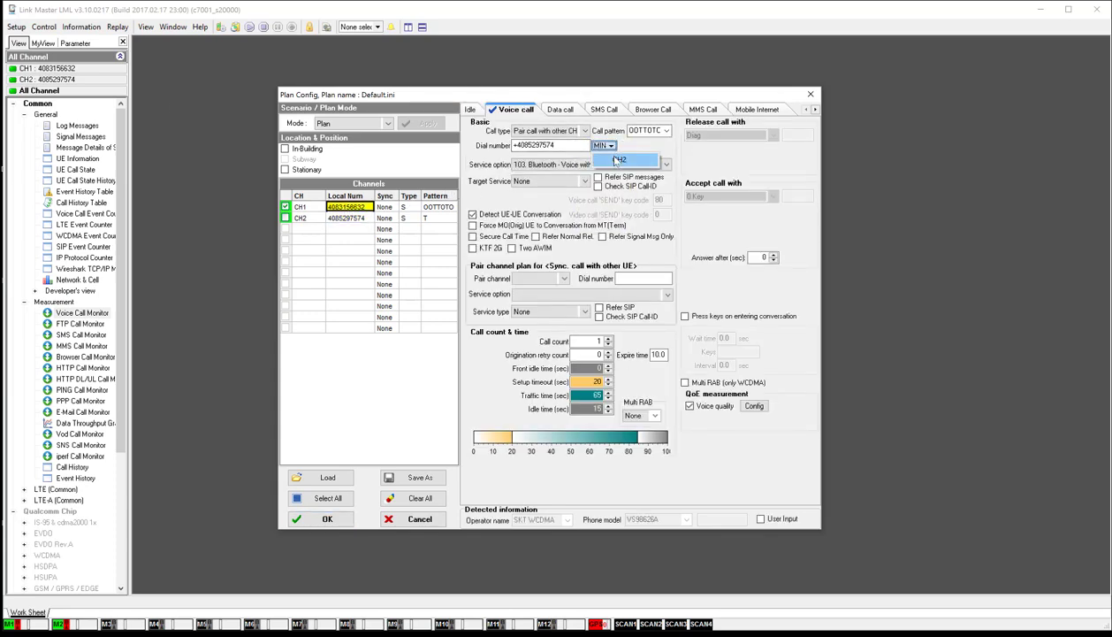
{"action": "left_click", "coordinate": [610, 160]}
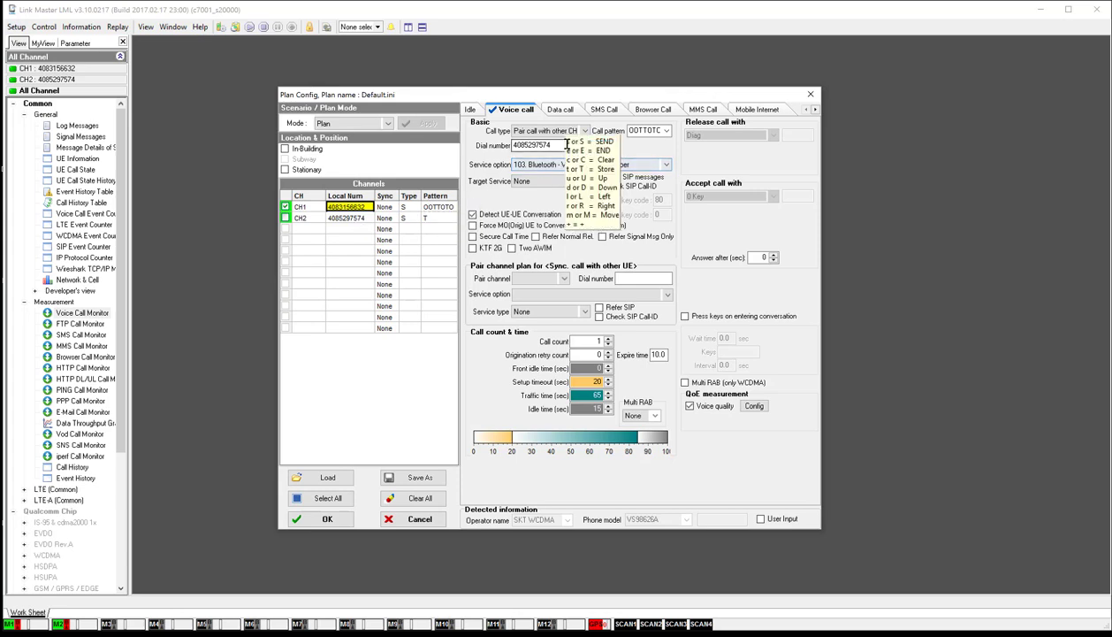
Review the available service options and set CH1's service option to 105. ADB(RMA) - Voice with Dial Number.
{"action": "left_click", "coordinate": [665, 164]}
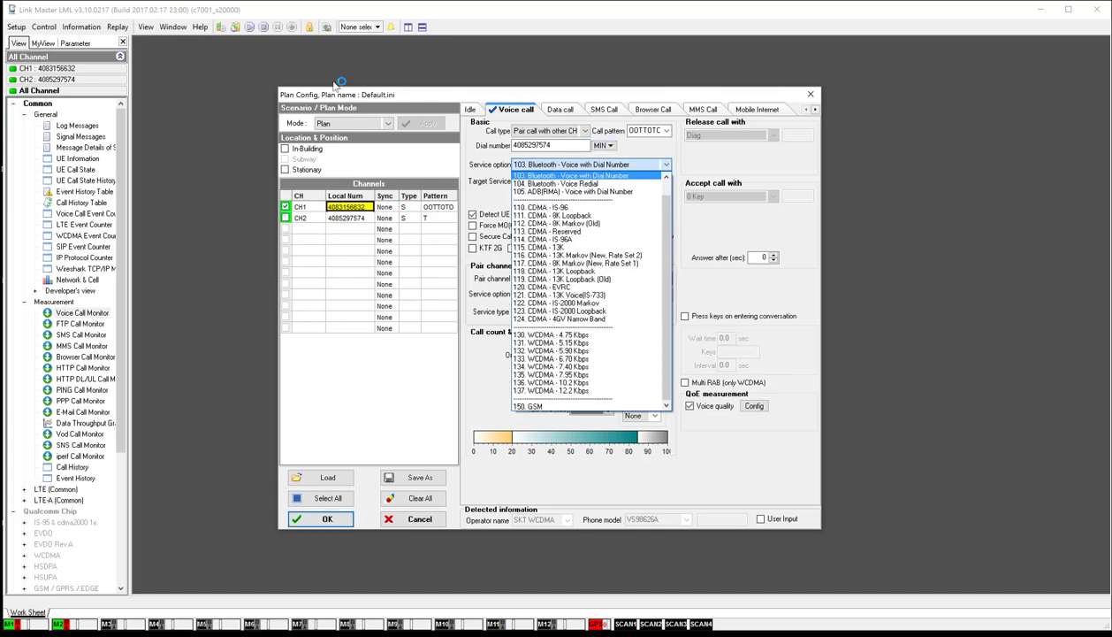
{"action": "scroll", "coordinate": [619, 190], "scroll_direction": "up", "scroll_amount": 1}
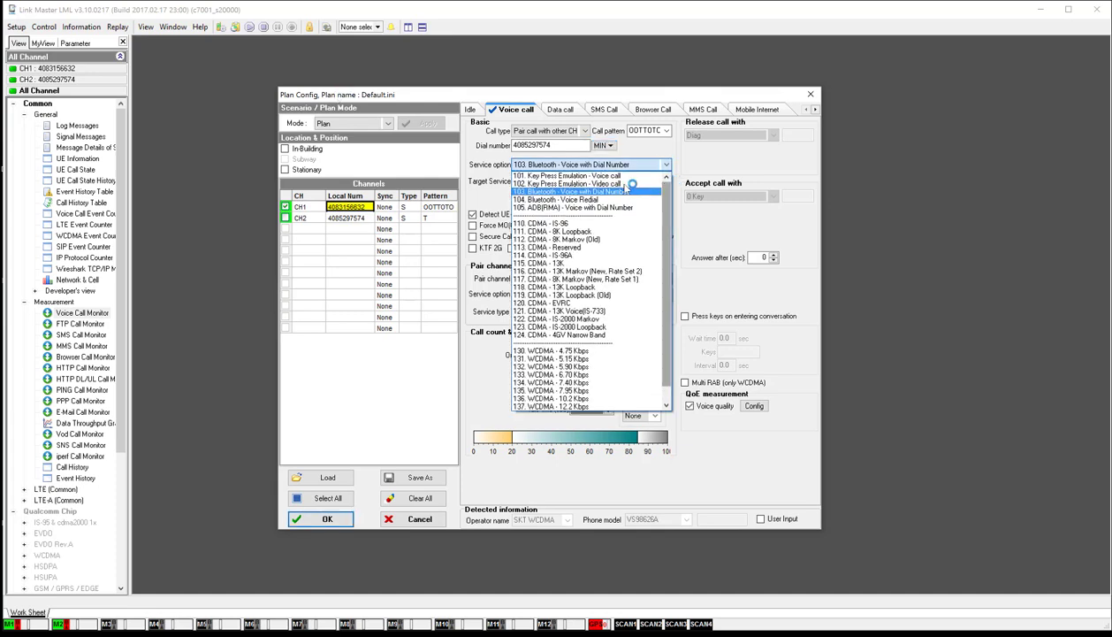
{"action": "left_click", "coordinate": [559, 193]}
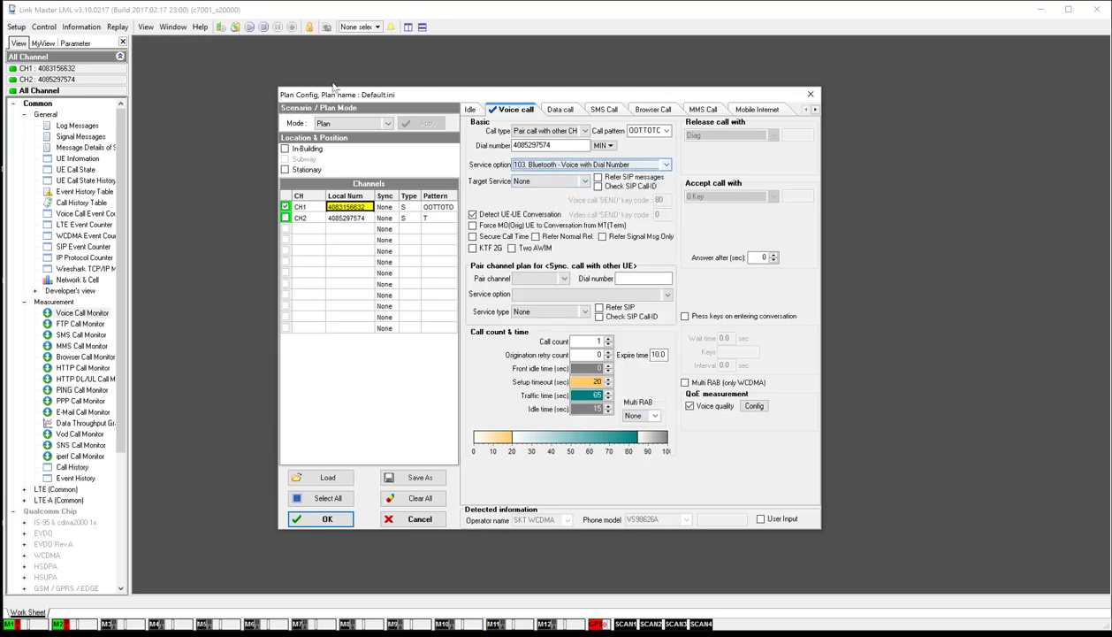
{"action": "left_click", "coordinate": [657, 167]}
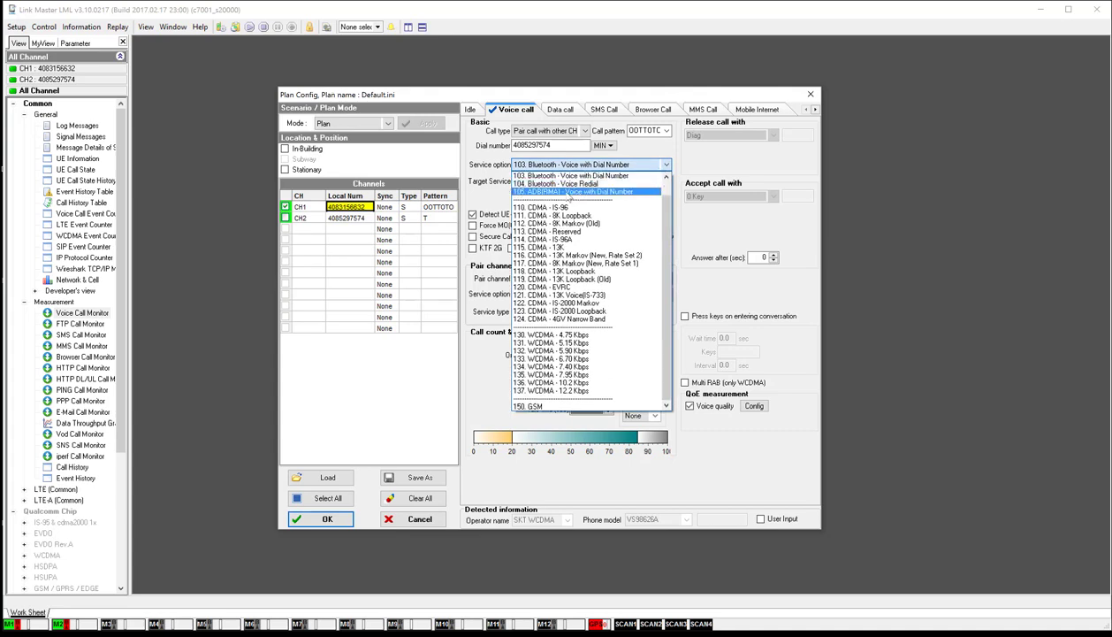
{"action": "left_click", "coordinate": [570, 192]}
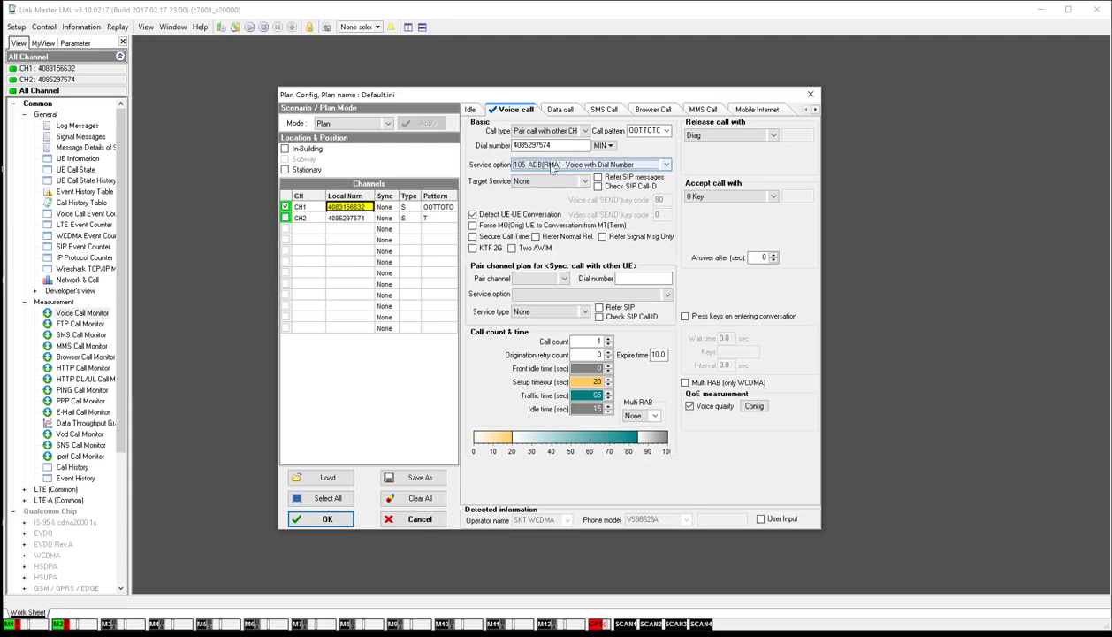
Set both the release call and accept call methods for CH1 to ADB(RMA).
{"action": "left_click", "coordinate": [774, 136]}
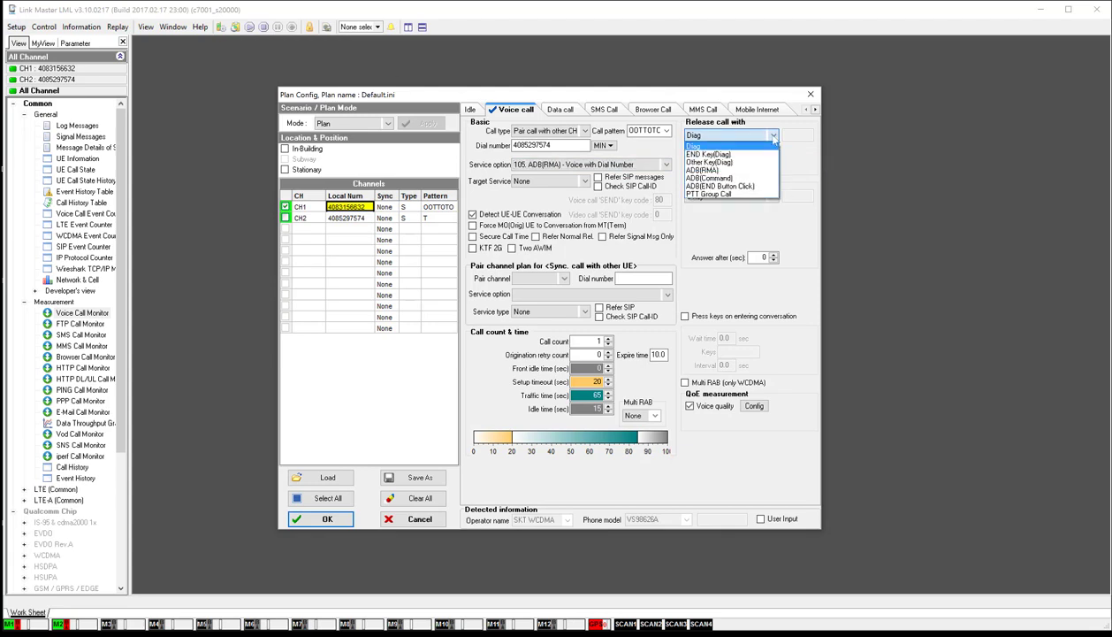
{"action": "left_click", "coordinate": [704, 170]}
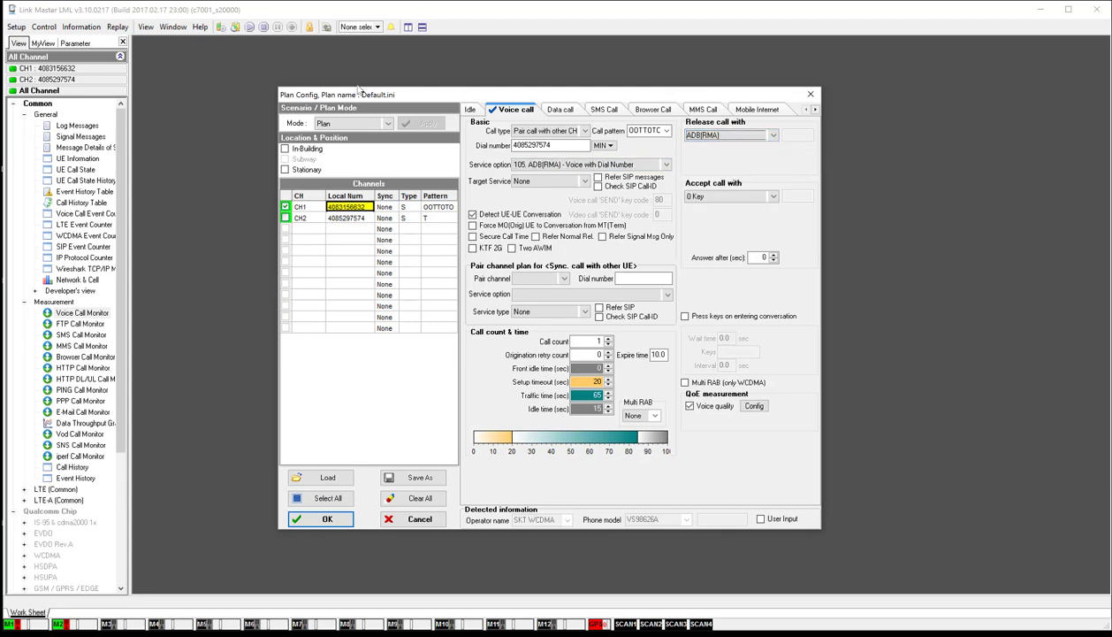
{"action": "left_click", "coordinate": [750, 197]}
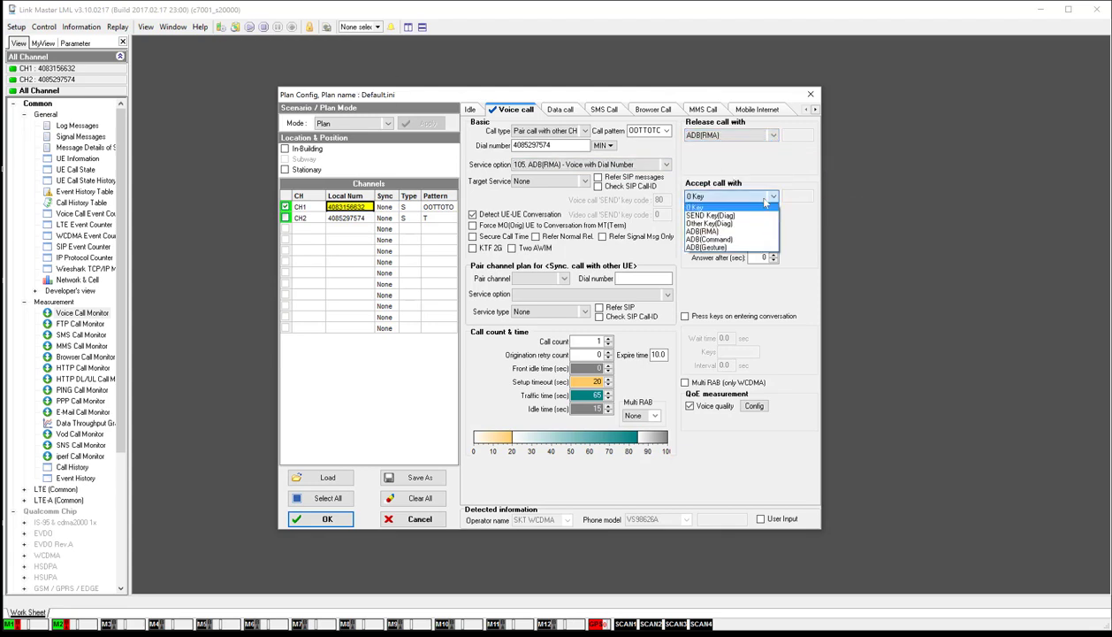
{"action": "left_click", "coordinate": [704, 231]}
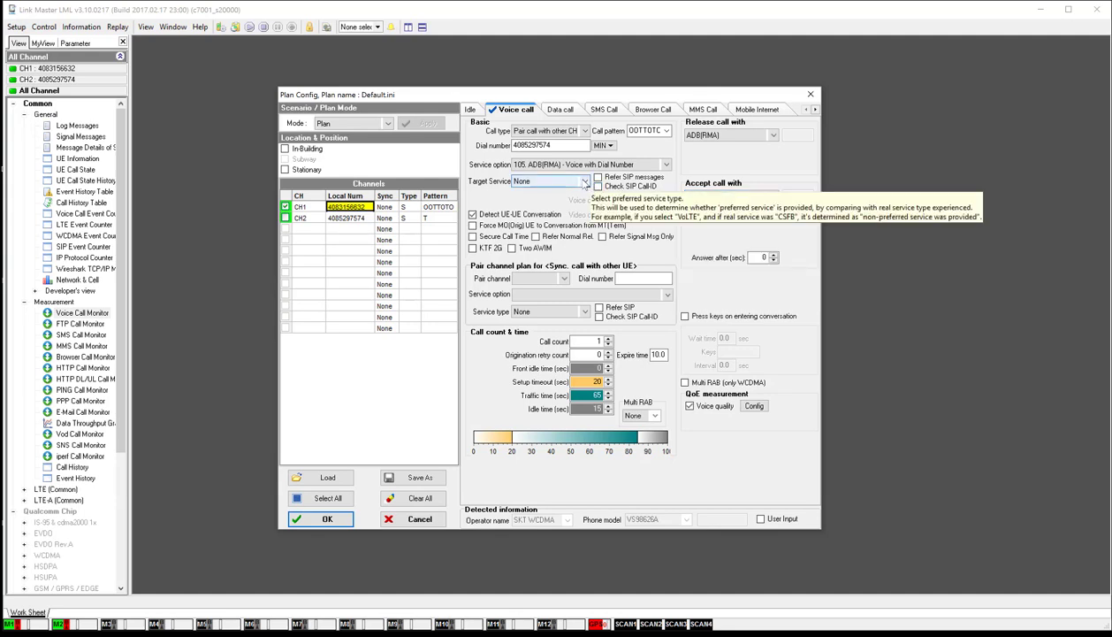
Set CH1's service option back to 103. Bluetooth - Voice with Dial Number.
{"action": "left_click", "coordinate": [578, 165]}
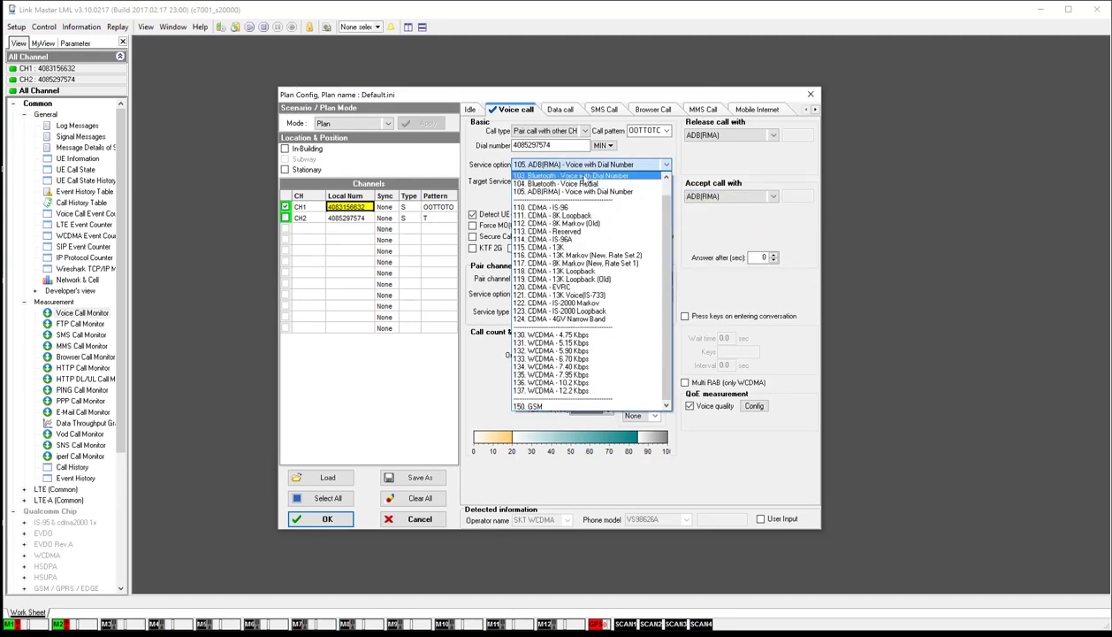
{"action": "left_click", "coordinate": [577, 176]}
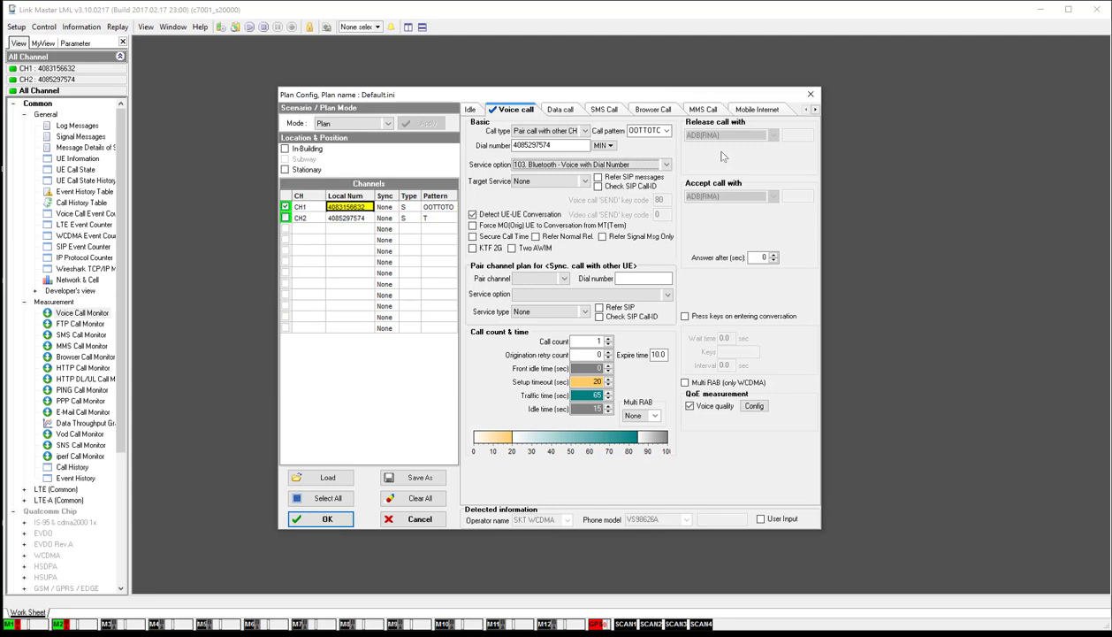
Try CS as CH1's target service, and settle on VoLTE for the target service.
{"action": "left_click", "coordinate": [585, 181]}
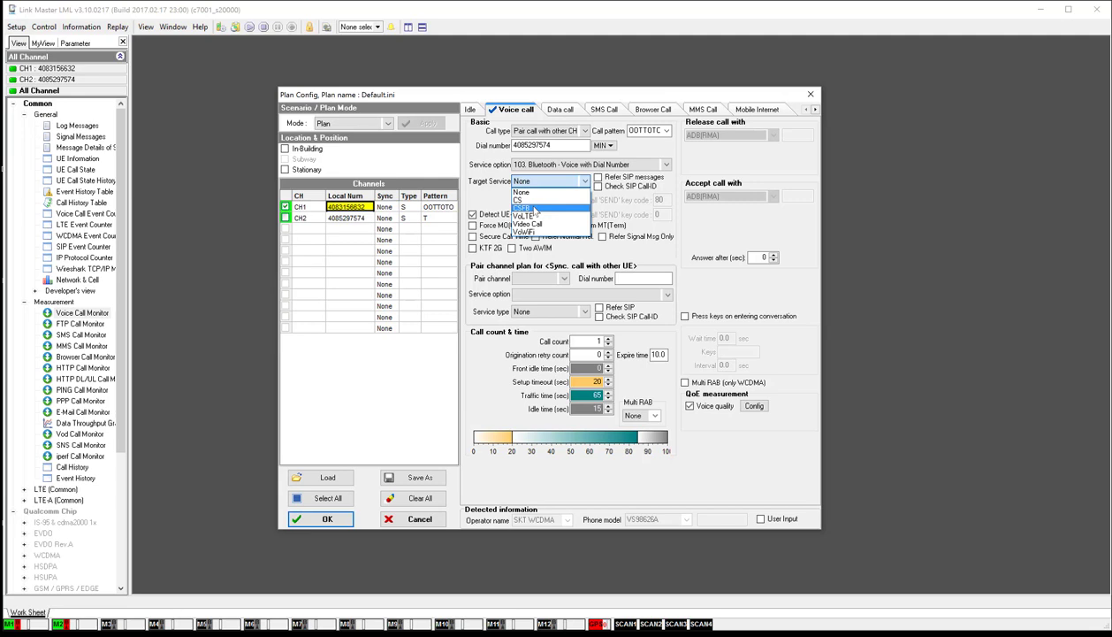
{"action": "left_click", "coordinate": [535, 201]}
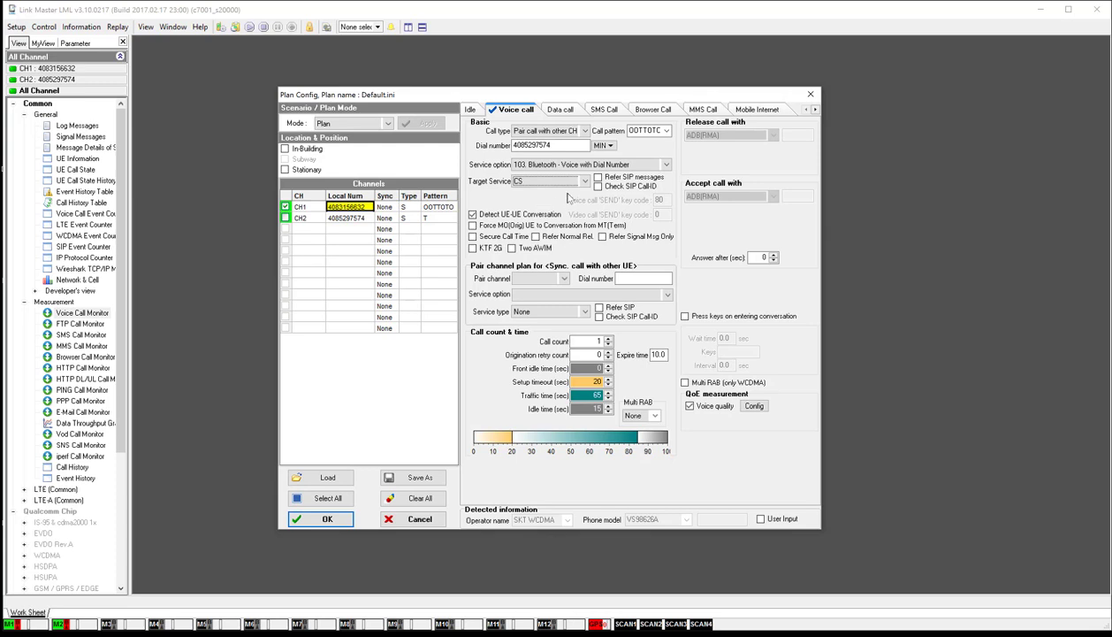
{"action": "left_click", "coordinate": [580, 181]}
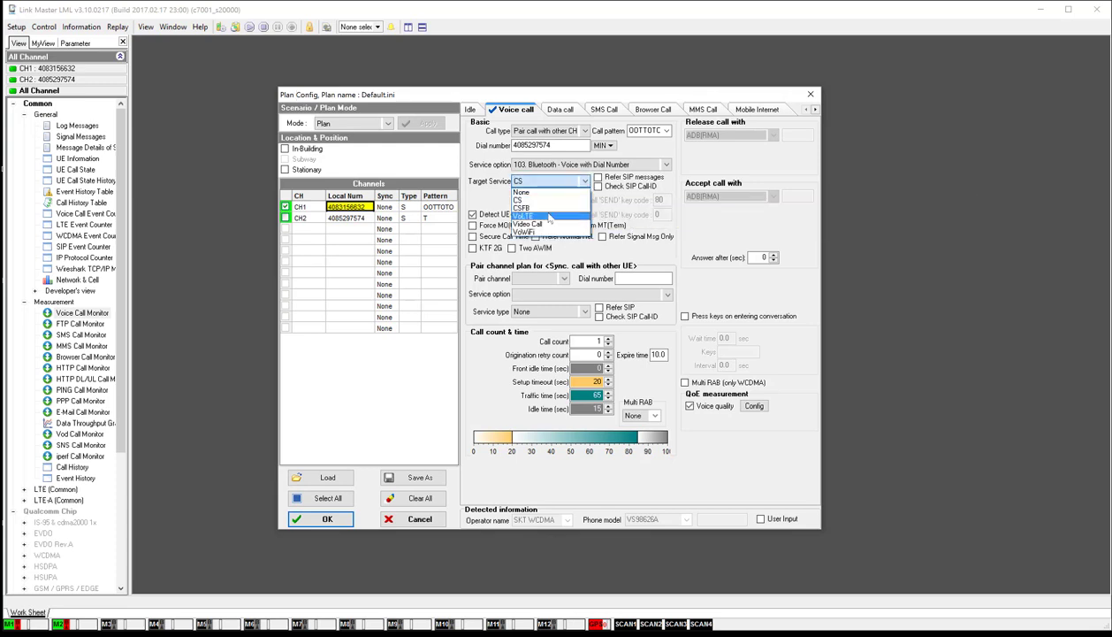
{"action": "left_click", "coordinate": [541, 216]}
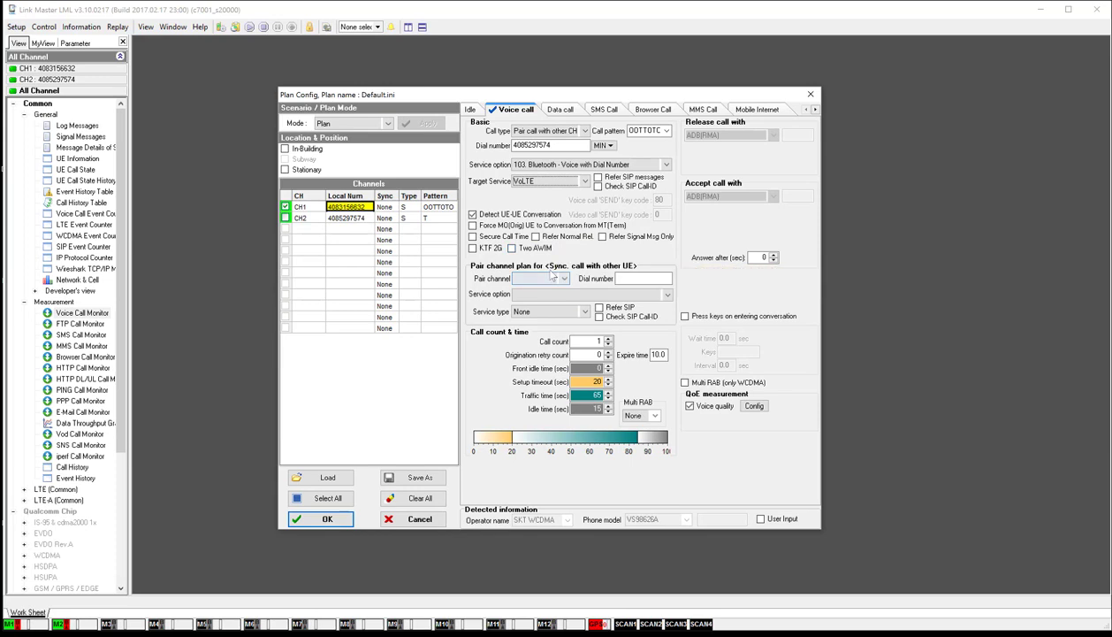
Try pairing CH1 with CH2 for the synchronized call and toggling CH2's inclusion in the channel list.
{"action": "left_click", "coordinate": [564, 279]}
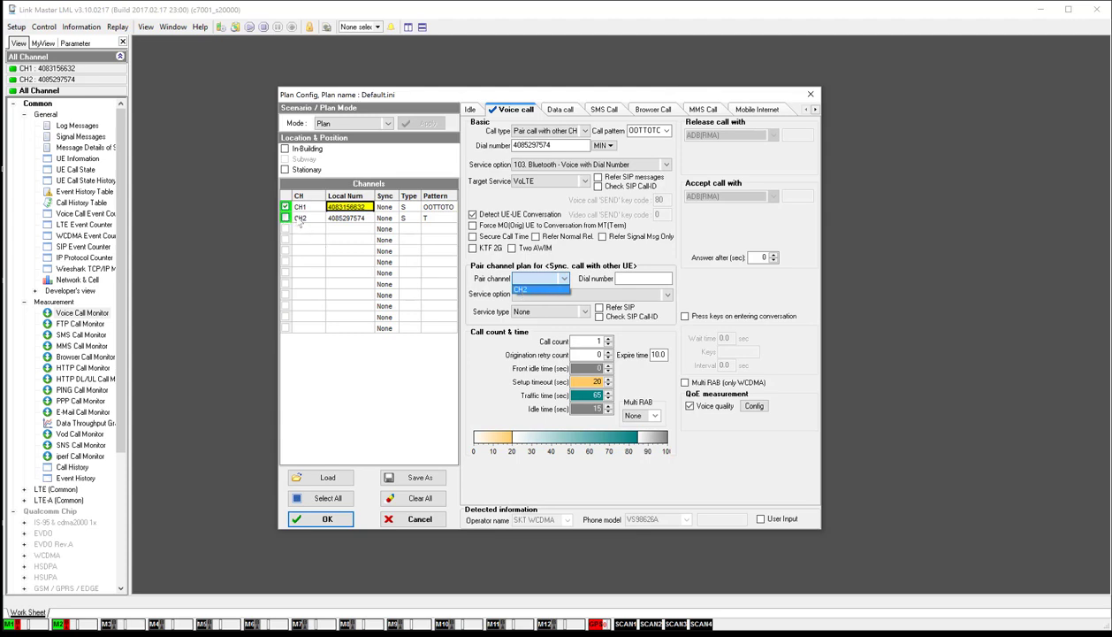
{"action": "left_click", "coordinate": [545, 292]}
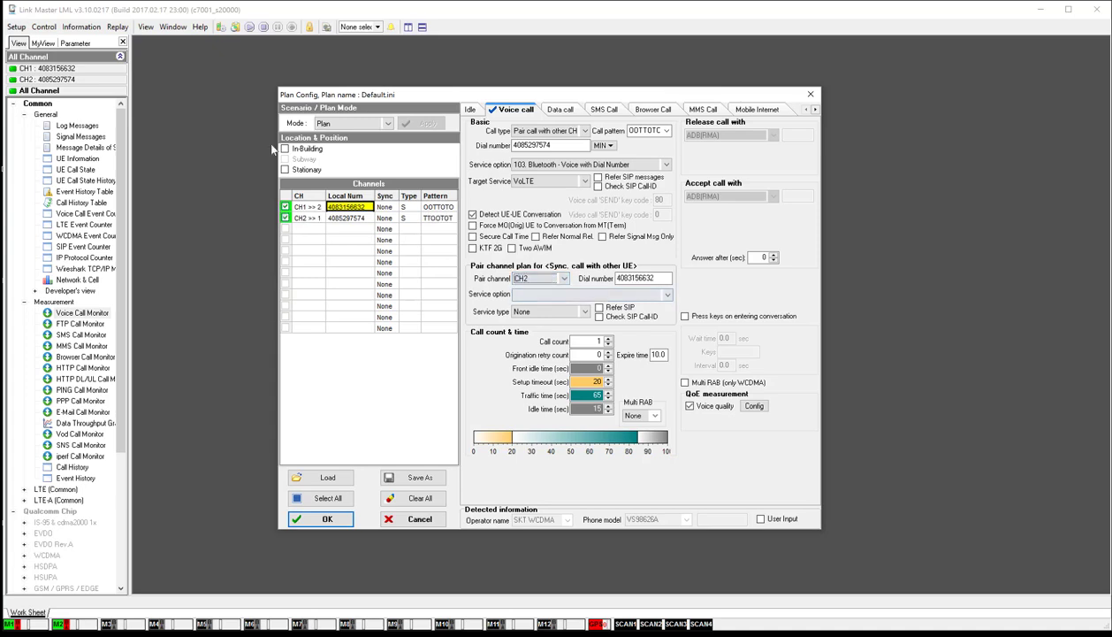
{"action": "left_click", "coordinate": [286, 218]}
{"action": "left_click", "coordinate": [286, 217]}
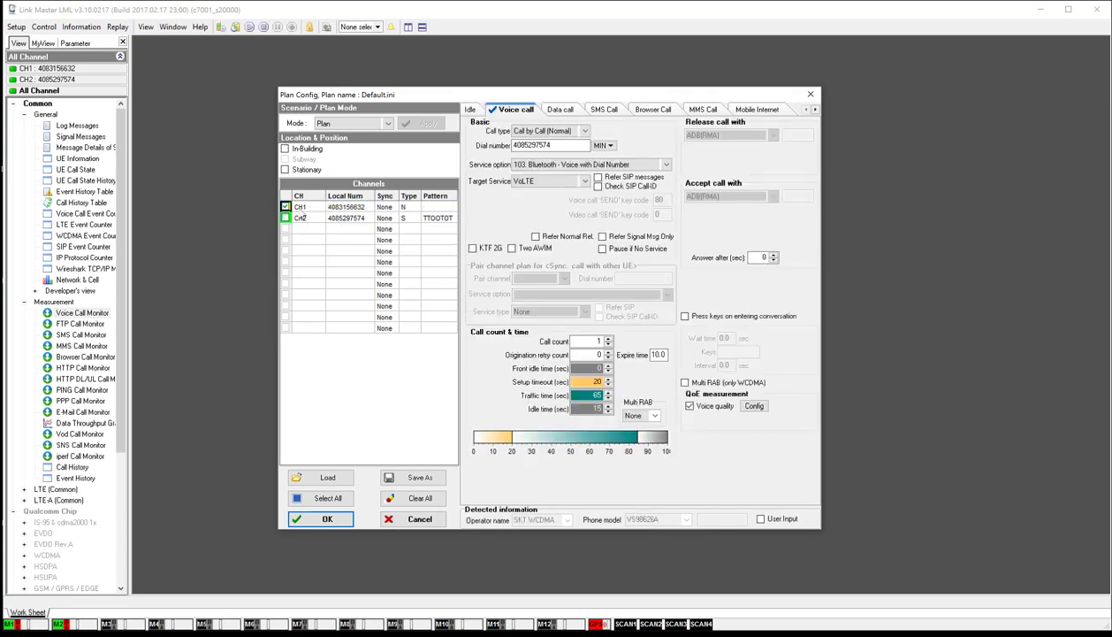
{"action": "left_click", "coordinate": [285, 217]}
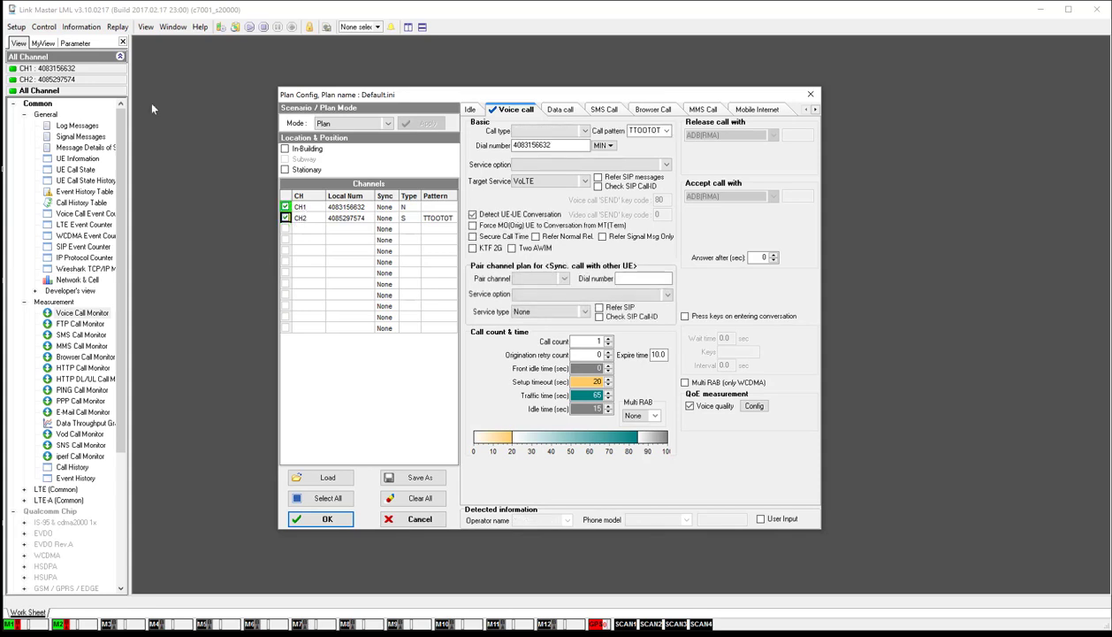
Set CH1's call type to Pair call with other CH and choose CH2 as its pair channel.
{"action": "left_click", "coordinate": [548, 131]}
{"action": "left_click", "coordinate": [541, 156]}
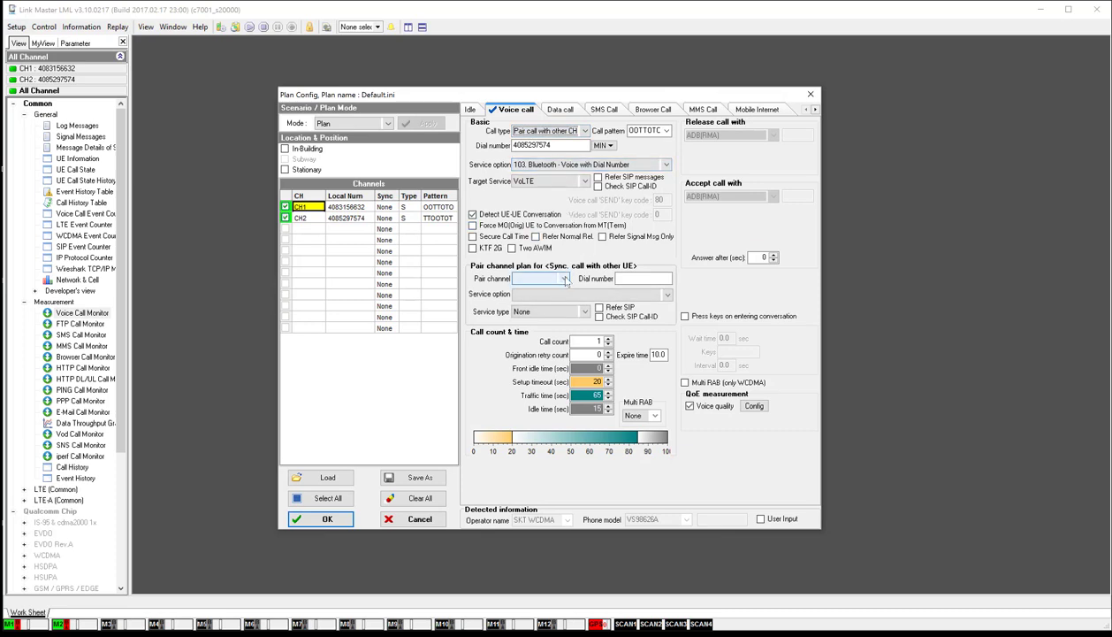
{"action": "left_click", "coordinate": [563, 280]}
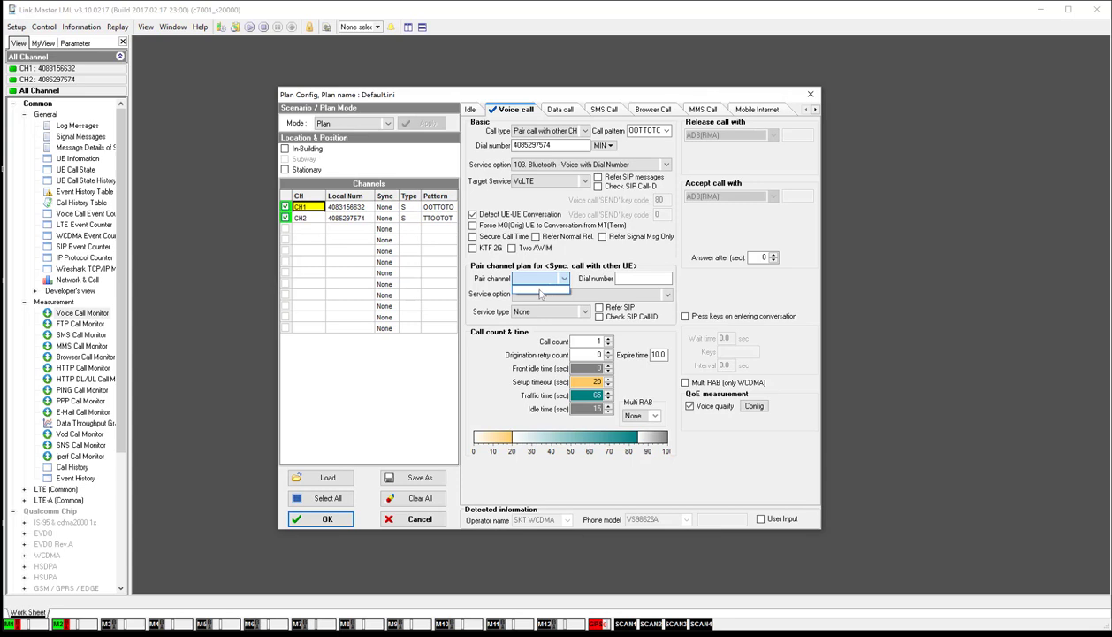
{"action": "left_click", "coordinate": [285, 218]}
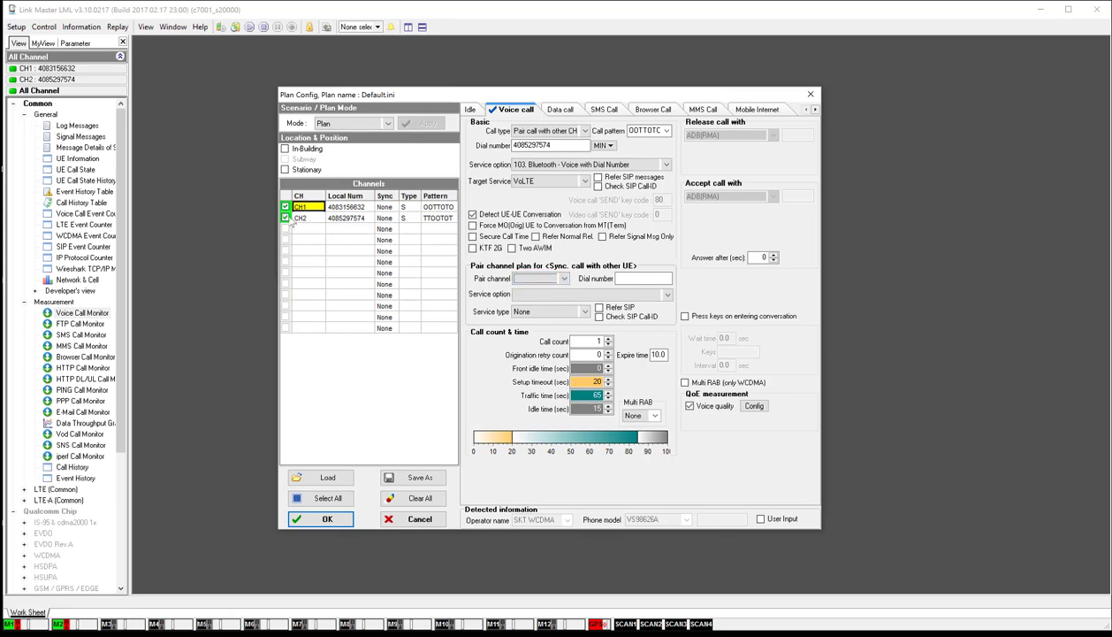
{"action": "left_click", "coordinate": [285, 218]}
{"action": "left_click", "coordinate": [285, 218]}
{"action": "left_click", "coordinate": [562, 279]}
{"action": "left_click", "coordinate": [557, 289]}
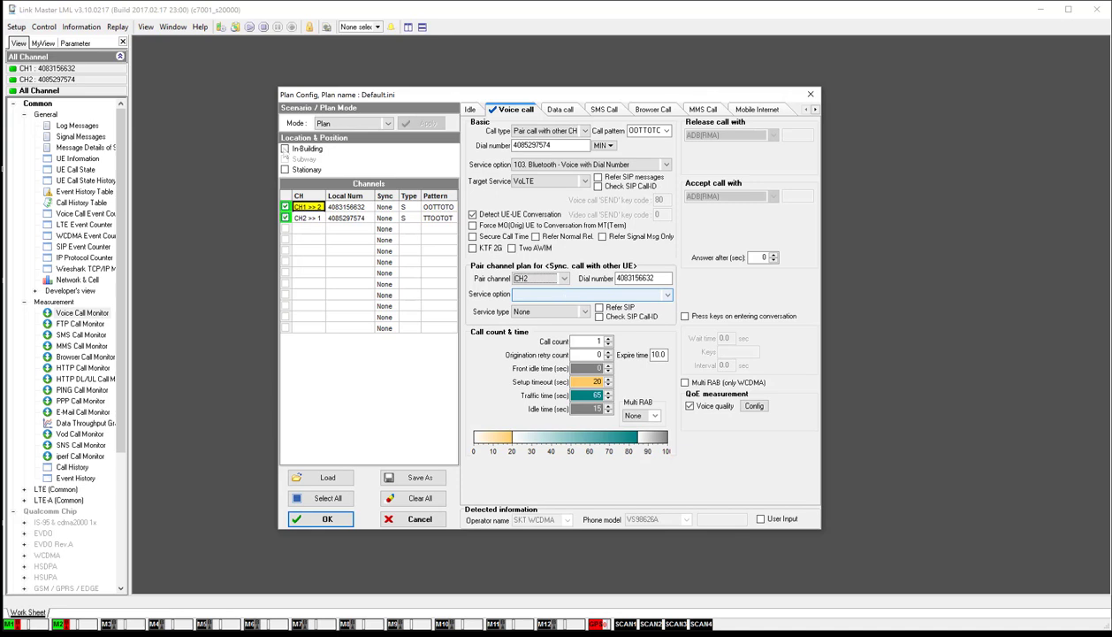
Set the pair channel's service option to 103. Bluetooth - Voice with Dial Number and its service type to VoLTE.
{"action": "left_click", "coordinate": [566, 295]}
{"action": "left_click", "coordinate": [562, 322]}
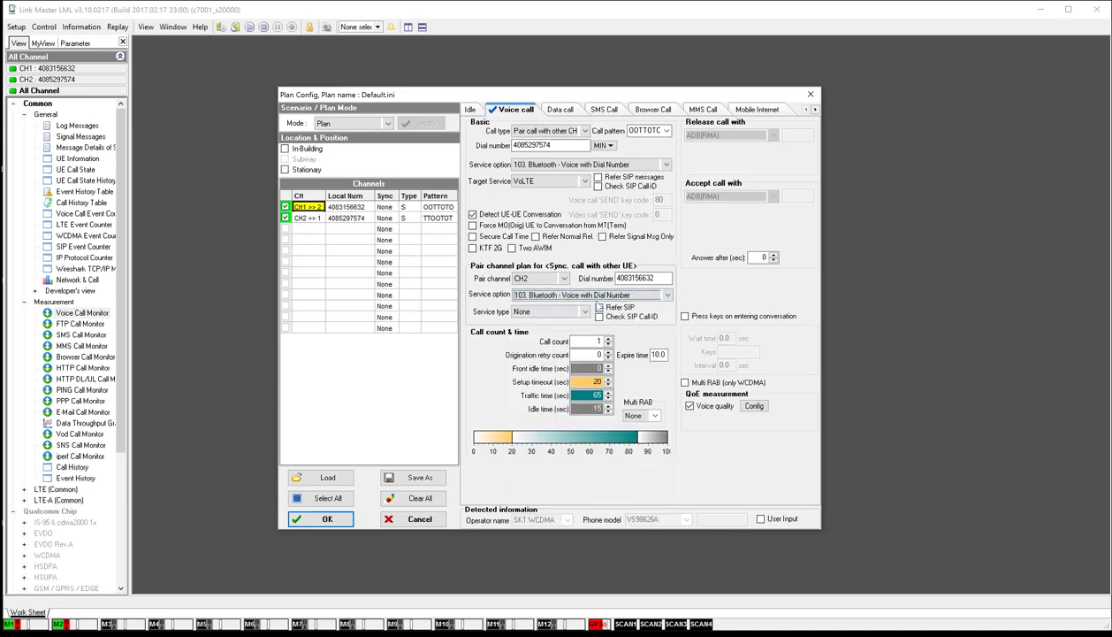
{"action": "left_click", "coordinate": [581, 311]}
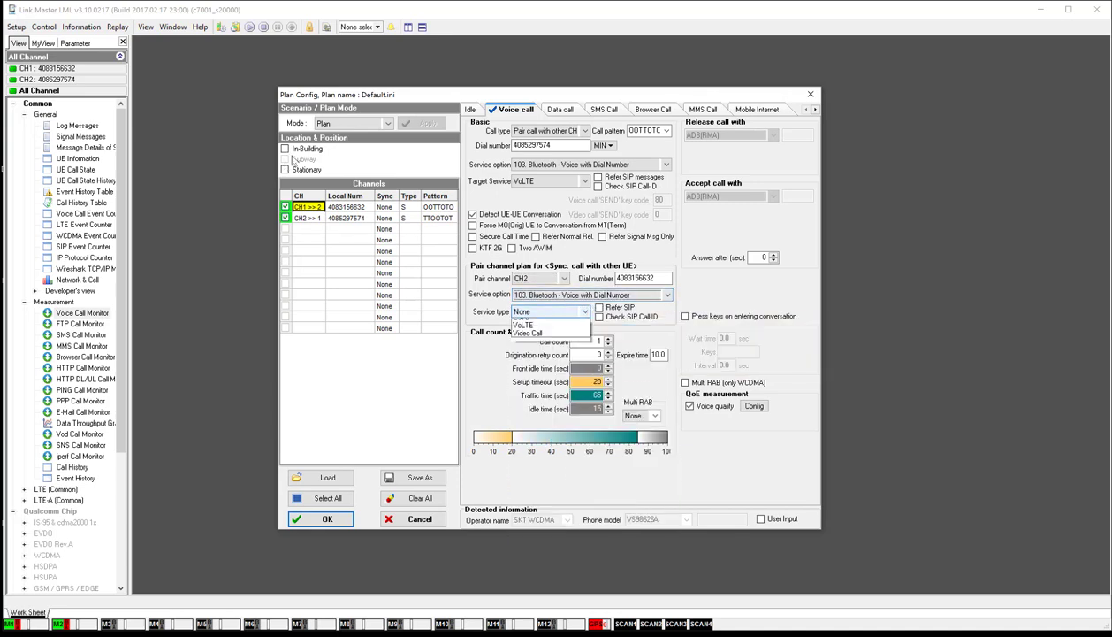
{"action": "left_click", "coordinate": [544, 346]}
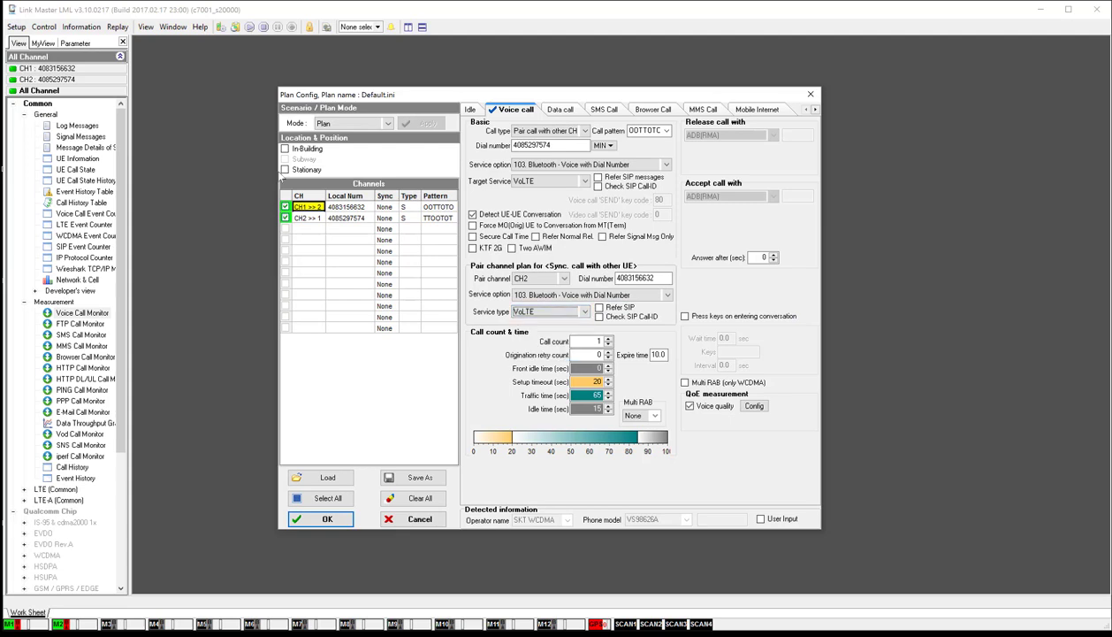
Set the call count of the voice call plan to 1000 and go through the call time fields.
{"action": "double_click", "coordinate": [597, 341]}
{"action": "type", "text": "1000"}
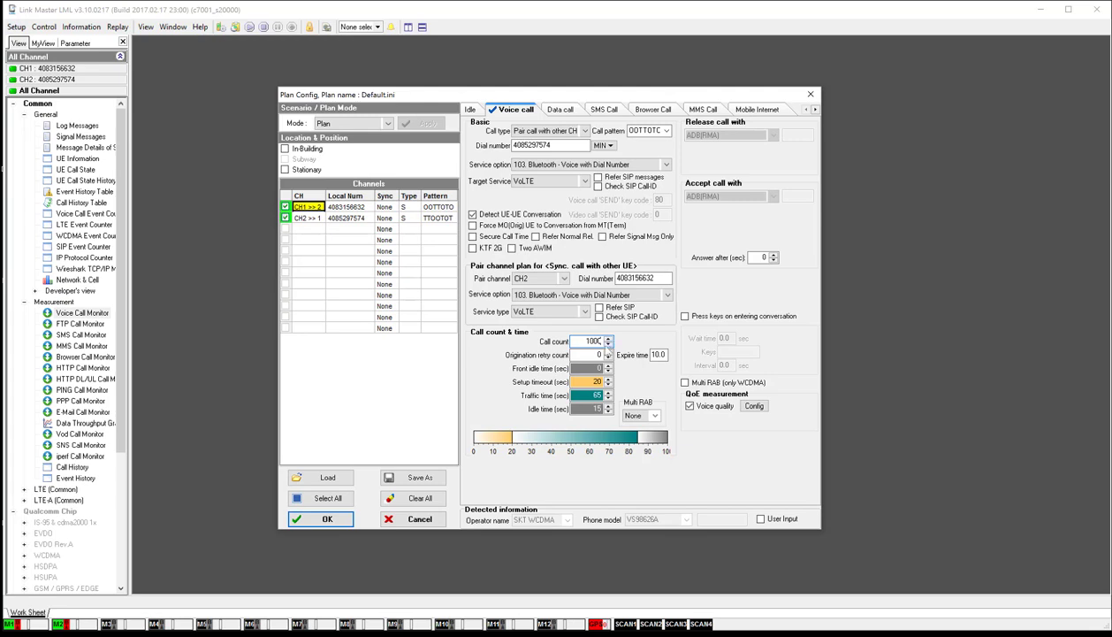
{"action": "double_click", "coordinate": [579, 381]}
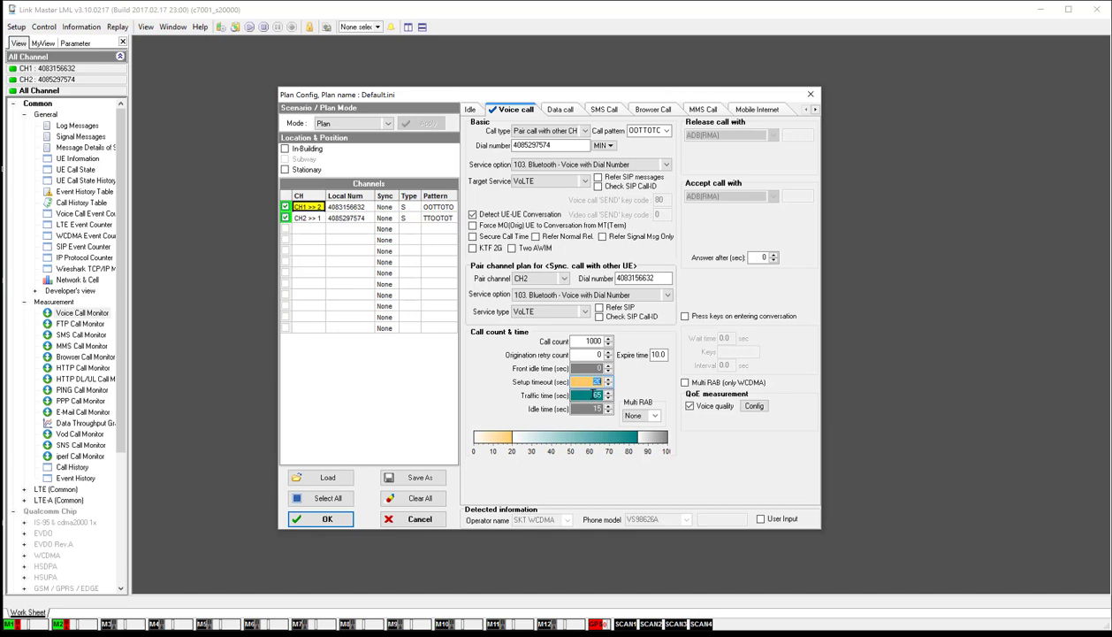
{"action": "key", "text": "Tab"}
{"action": "key", "text": "Tab"}
Keep voice quality measurement enabled, open its configuration and move that dialog clear of the plan's basic settings.
{"action": "left_click", "coordinate": [692, 405]}
{"action": "left_click", "coordinate": [691, 407]}
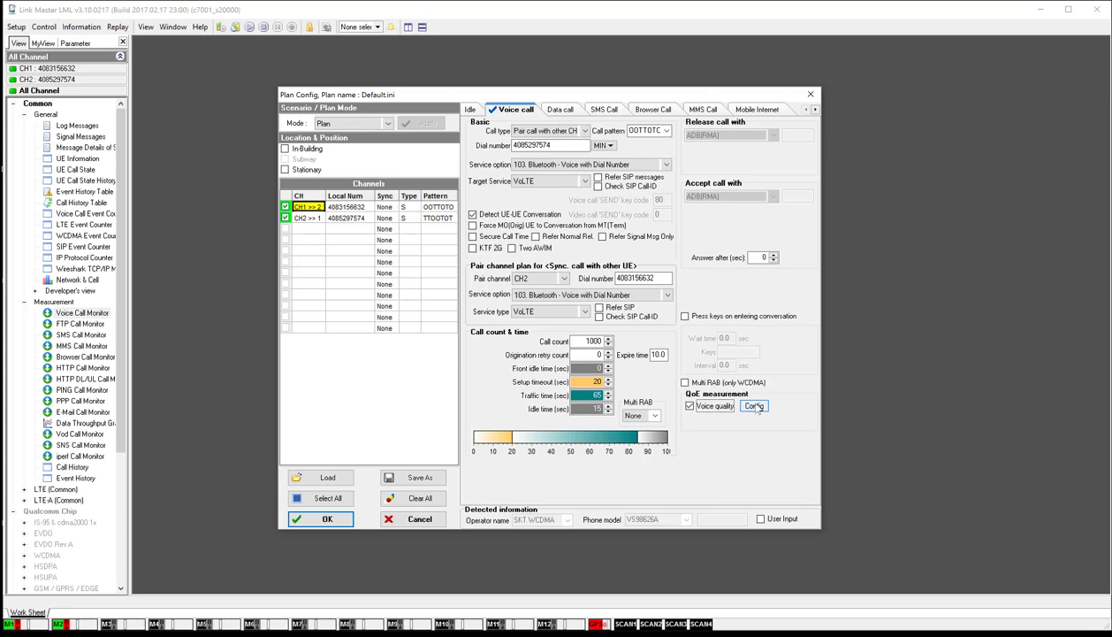
{"action": "left_click", "coordinate": [755, 406]}
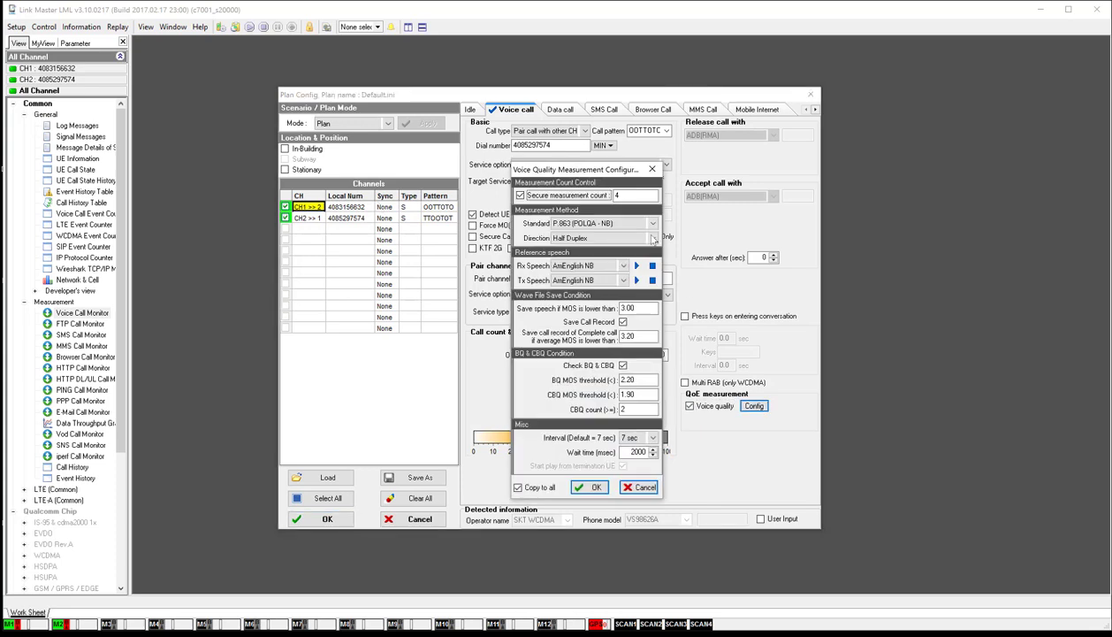
{"action": "left_click_drag", "start_coordinate": [607, 169], "coordinate": [776, 125]}
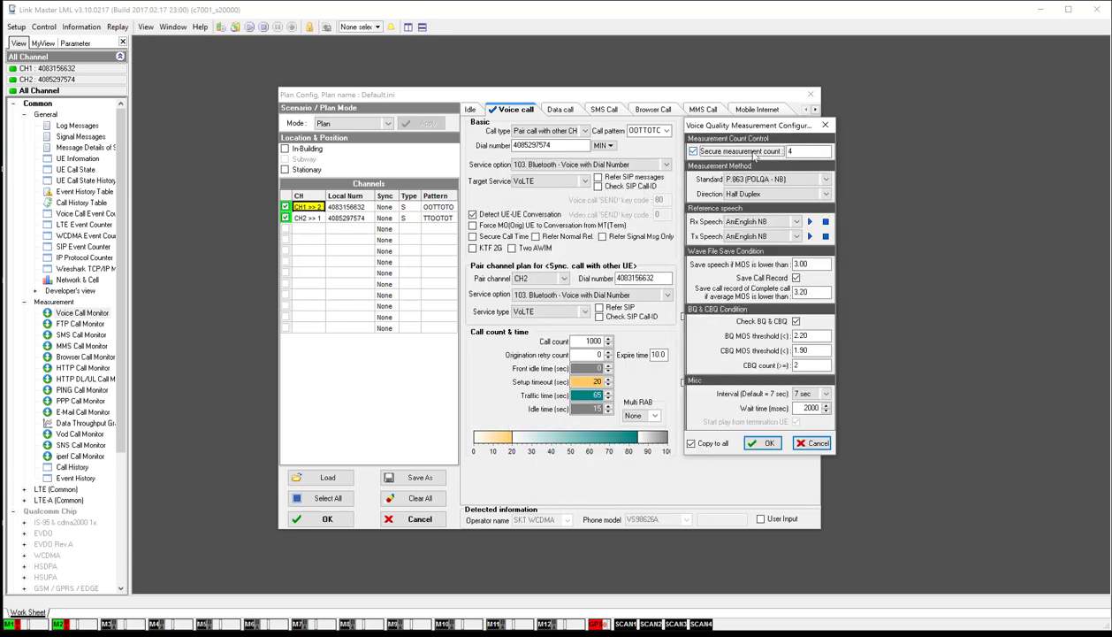
Disable the secure measurement count in the voice quality measurement configuration.
{"action": "left_click", "coordinate": [790, 151]}
{"action": "double_click", "coordinate": [790, 151]}
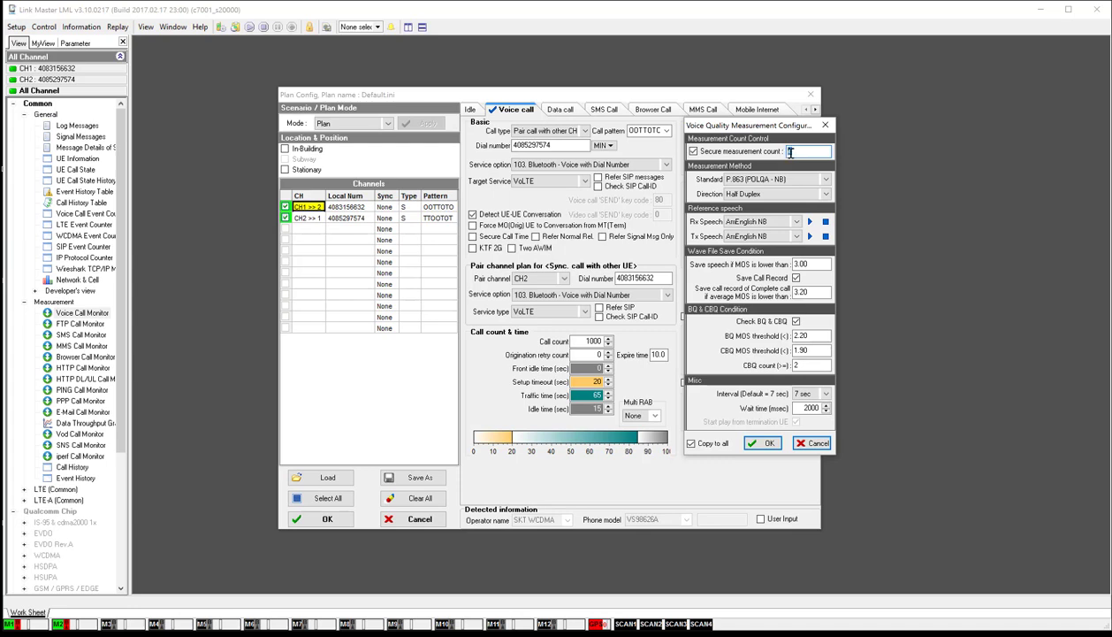
{"action": "left_click", "coordinate": [695, 152]}
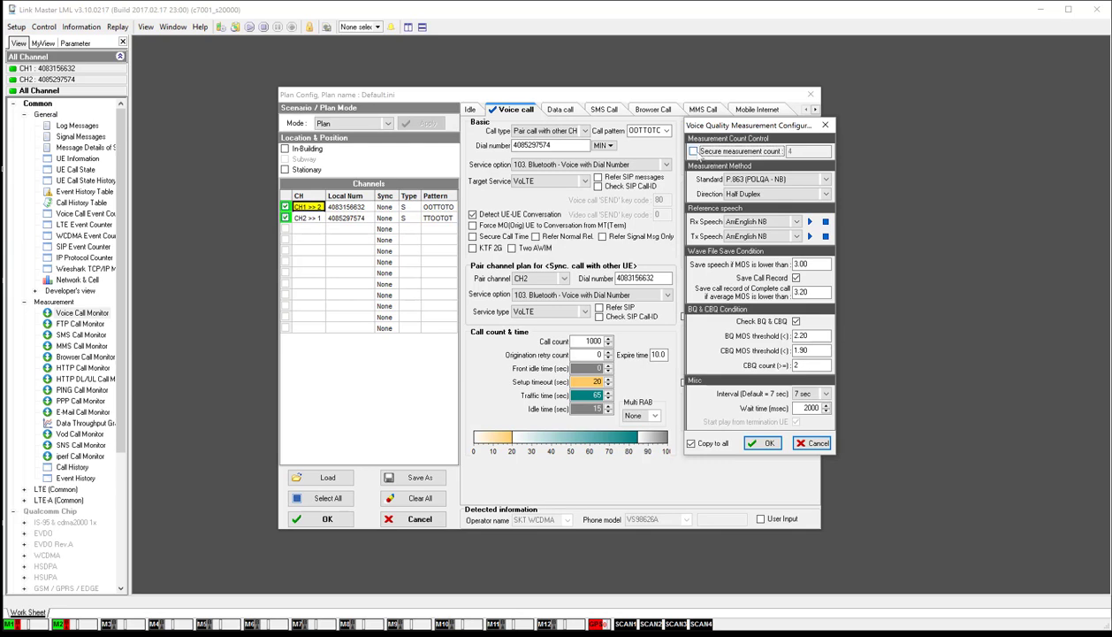
{"action": "left_click", "coordinate": [693, 151]}
{"action": "left_click", "coordinate": [791, 151]}
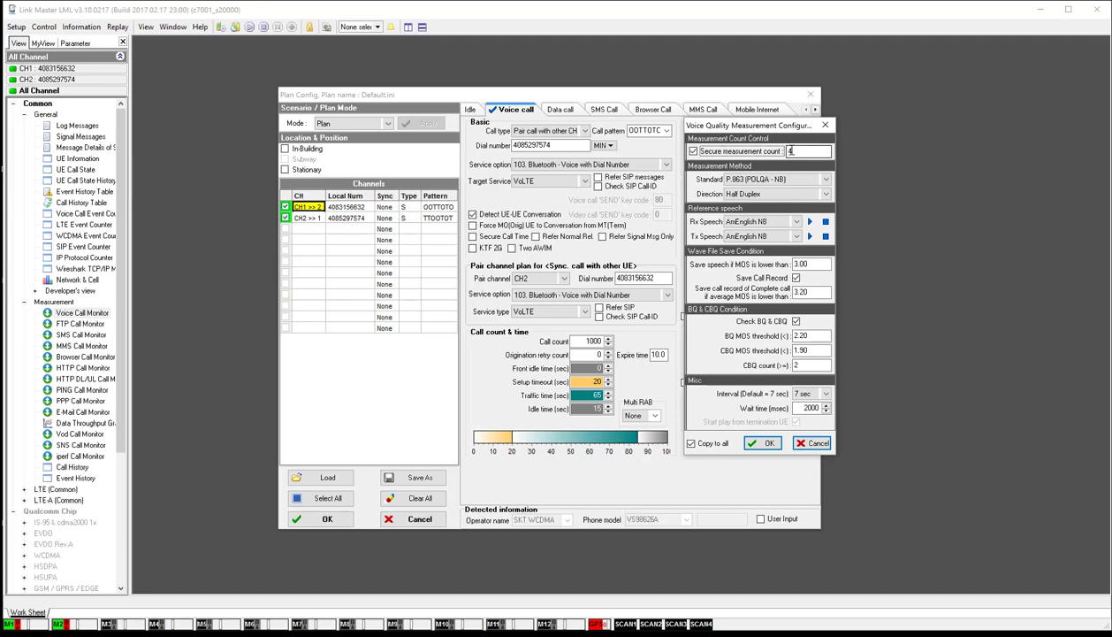
{"action": "double_click", "coordinate": [791, 151]}
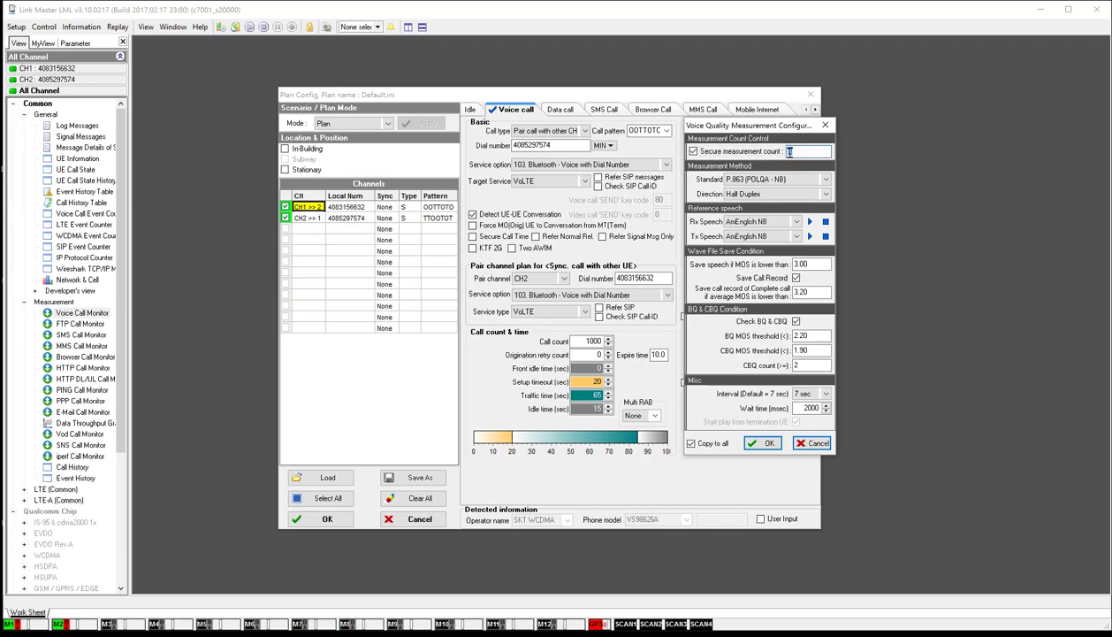
{"action": "type", "text": "1"}
{"action": "left_click", "coordinate": [694, 152]}
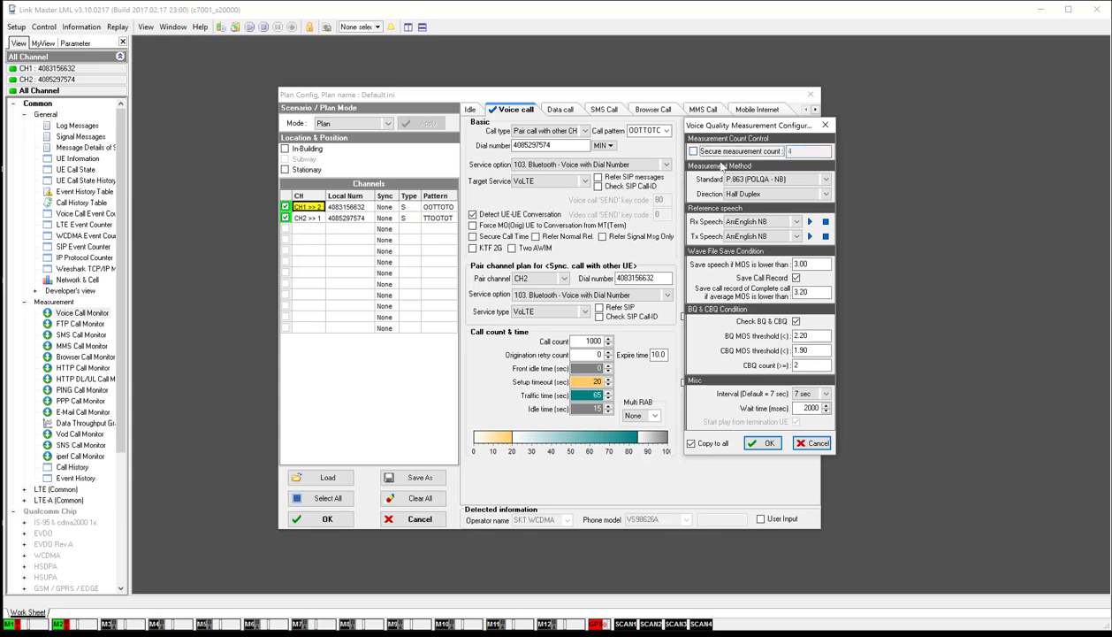
Set the measurement standard to P.863 (POLQA - SWB) and both the Rx and Tx reference speech to AmEnglish WB.
{"action": "left_click", "coordinate": [819, 180]}
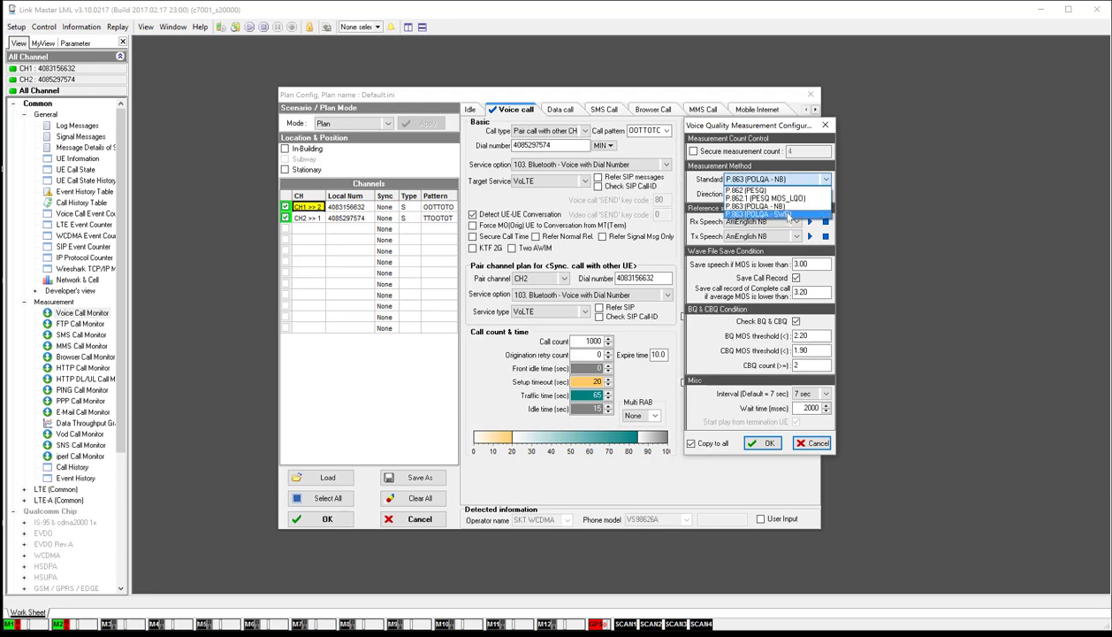
{"action": "left_click", "coordinate": [794, 215]}
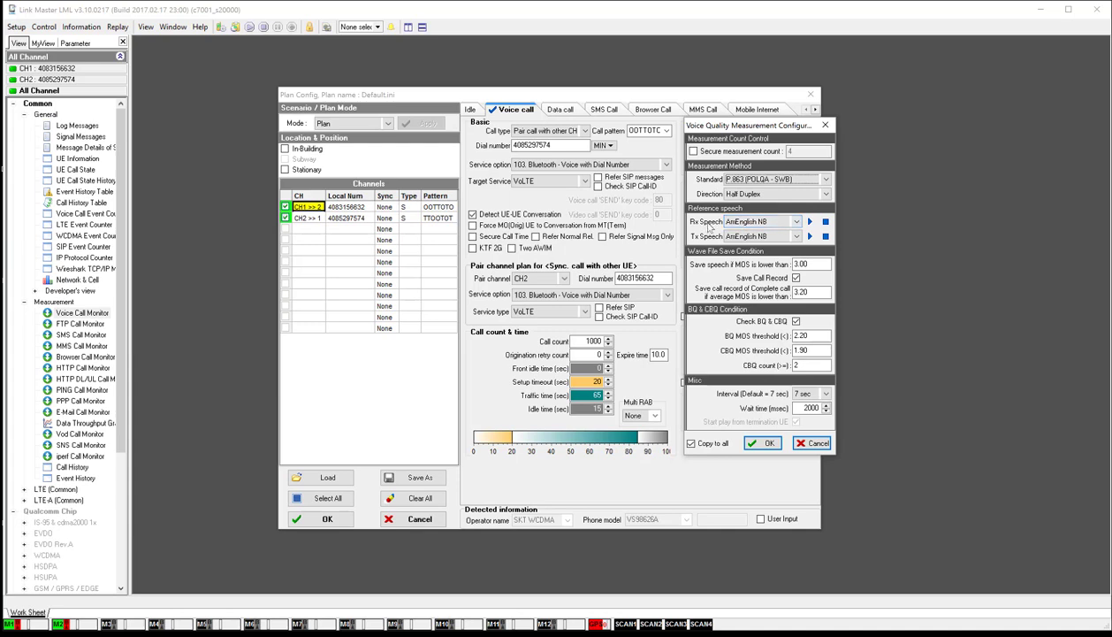
{"action": "left_click", "coordinate": [785, 221]}
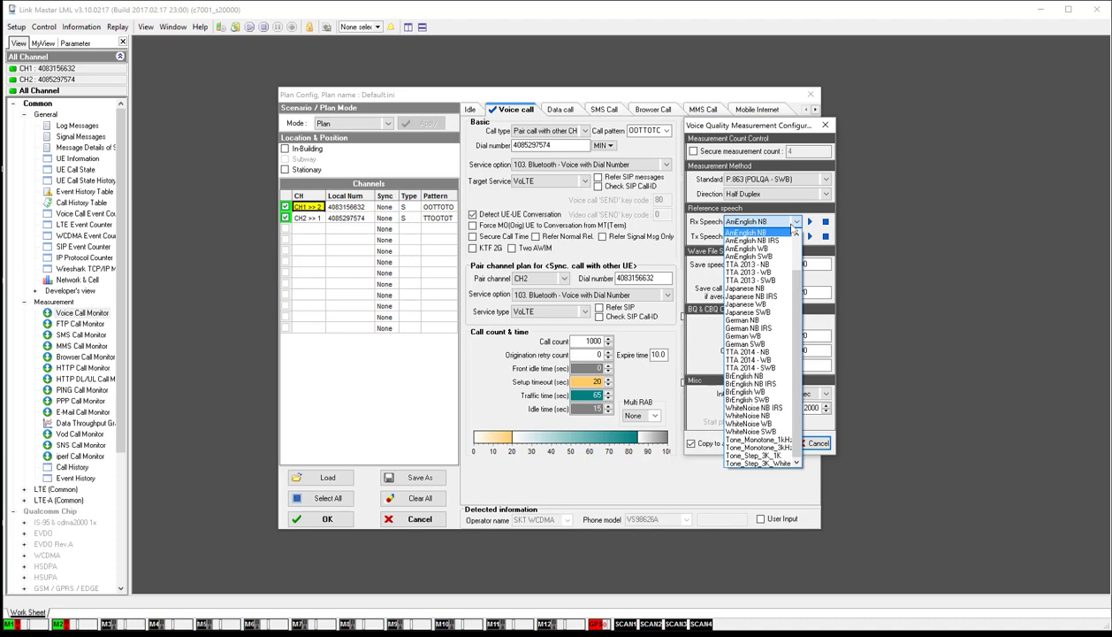
{"action": "left_click", "coordinate": [747, 249]}
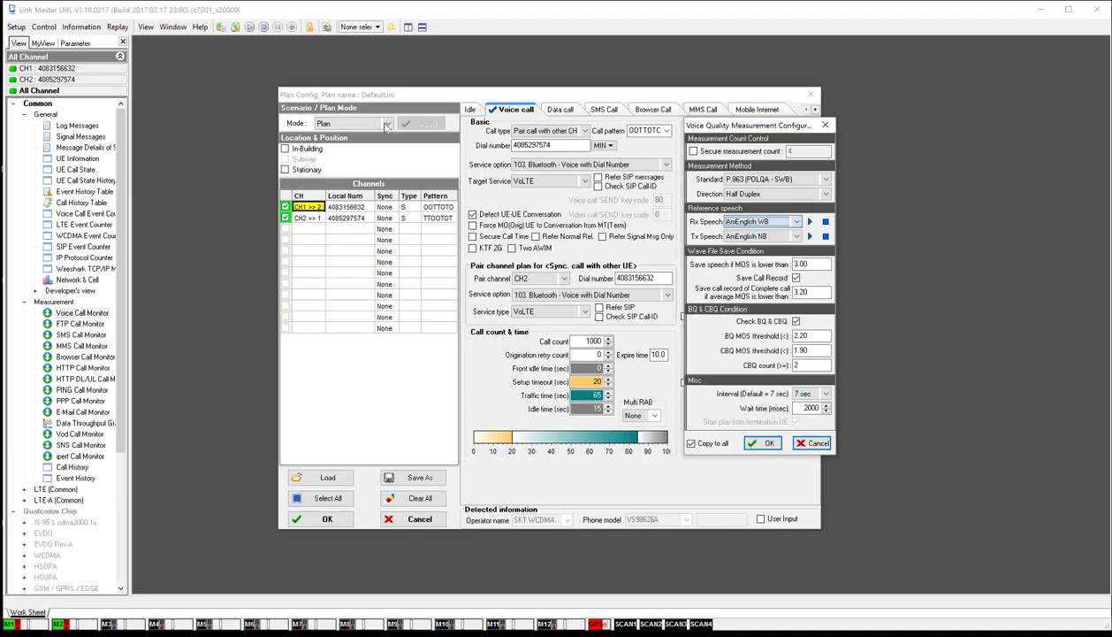
{"action": "left_click", "coordinate": [762, 236]}
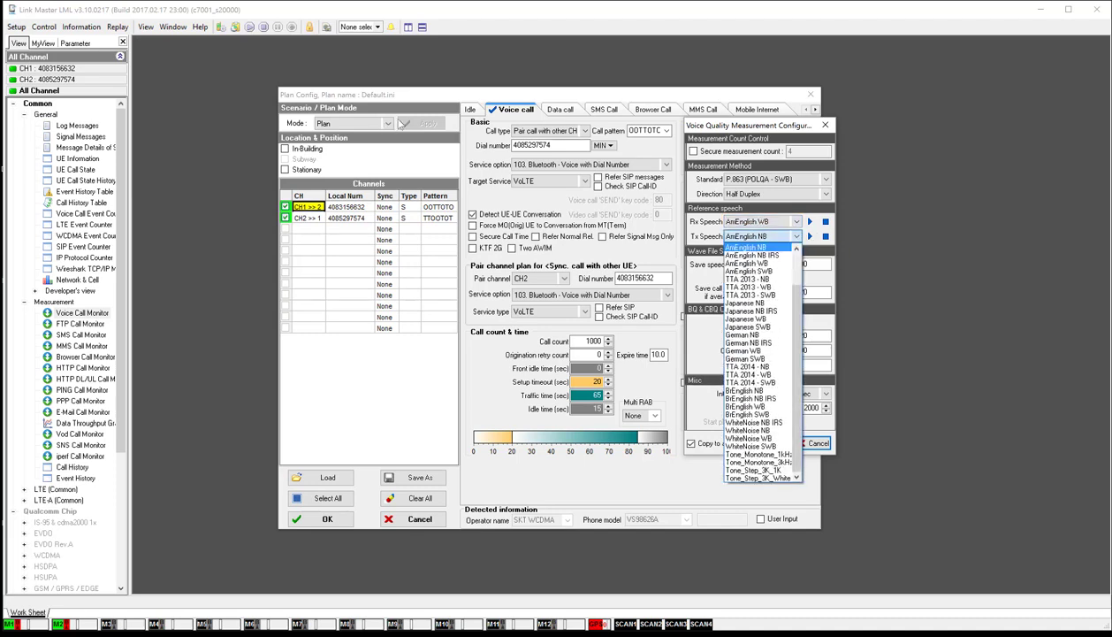
{"action": "left_click", "coordinate": [747, 263]}
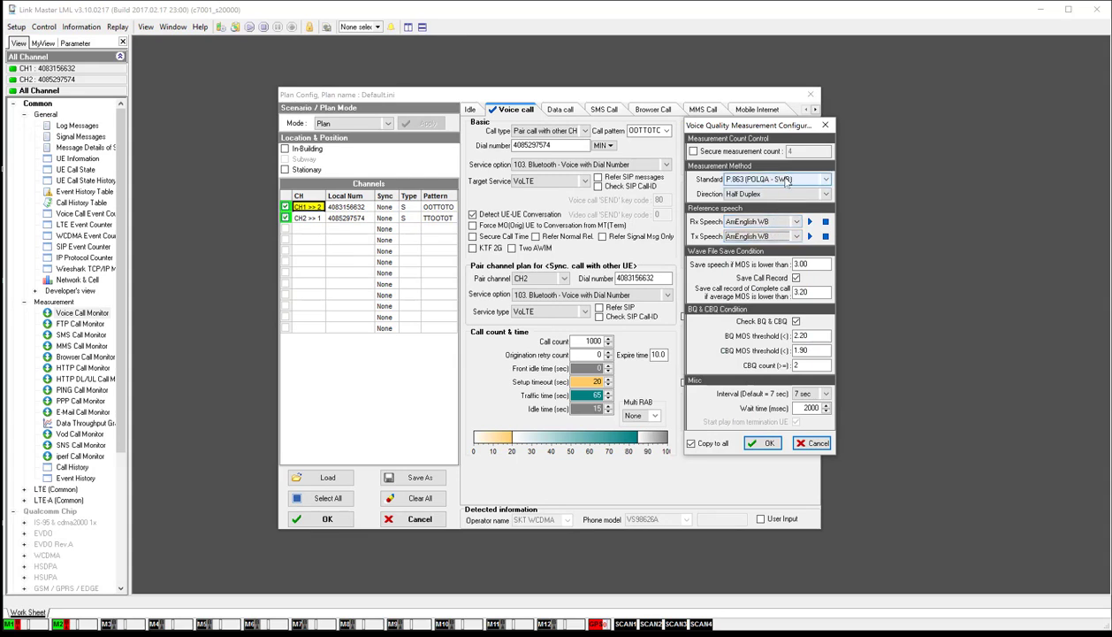
Set the voice quality measurement standard back to P.863 (POLQA - NB).
{"action": "left_click", "coordinate": [784, 181]}
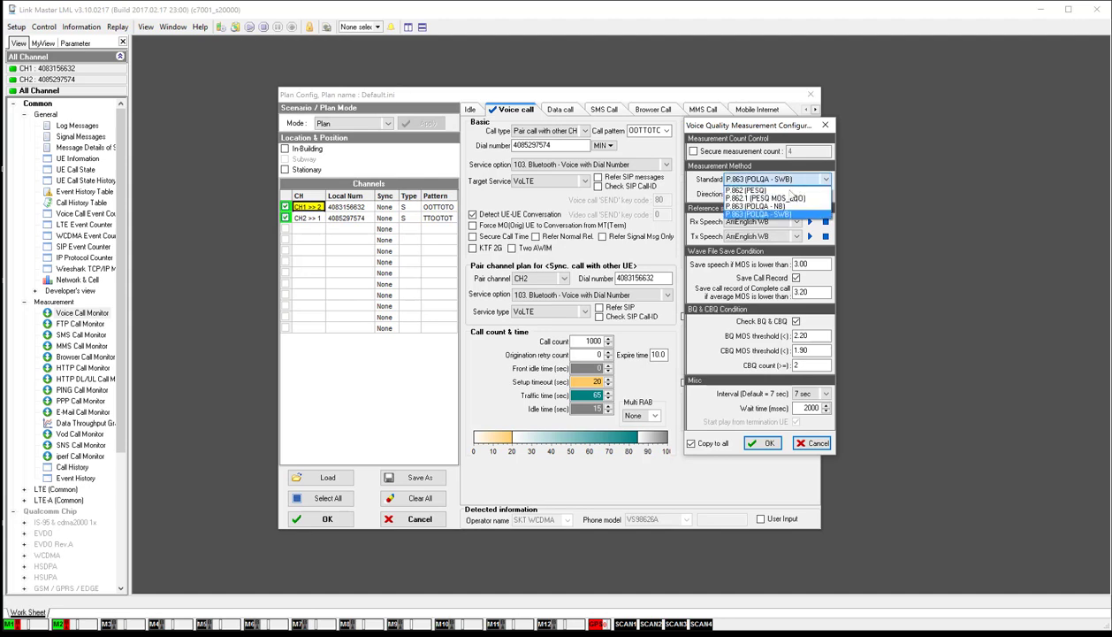
{"action": "key", "text": "Up"}
{"action": "key", "text": "Return"}
Set both the Rx and Tx reference speech back to AmEnglish NB.
{"action": "key", "text": "Tab"}
{"action": "key", "text": "Tab"}
{"action": "key", "text": "alt+Down"}
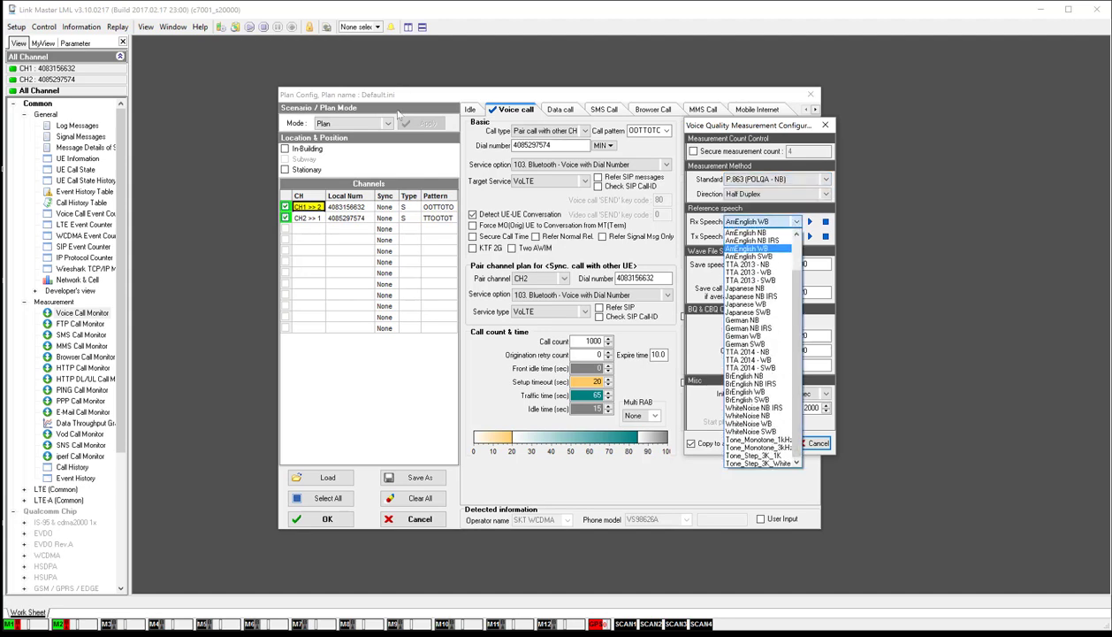
{"action": "key", "text": "Up"}
{"action": "key", "text": "Up"}
{"action": "key", "text": "Return"}
{"action": "key", "text": "Tab"}
{"action": "key", "text": "alt+Down"}
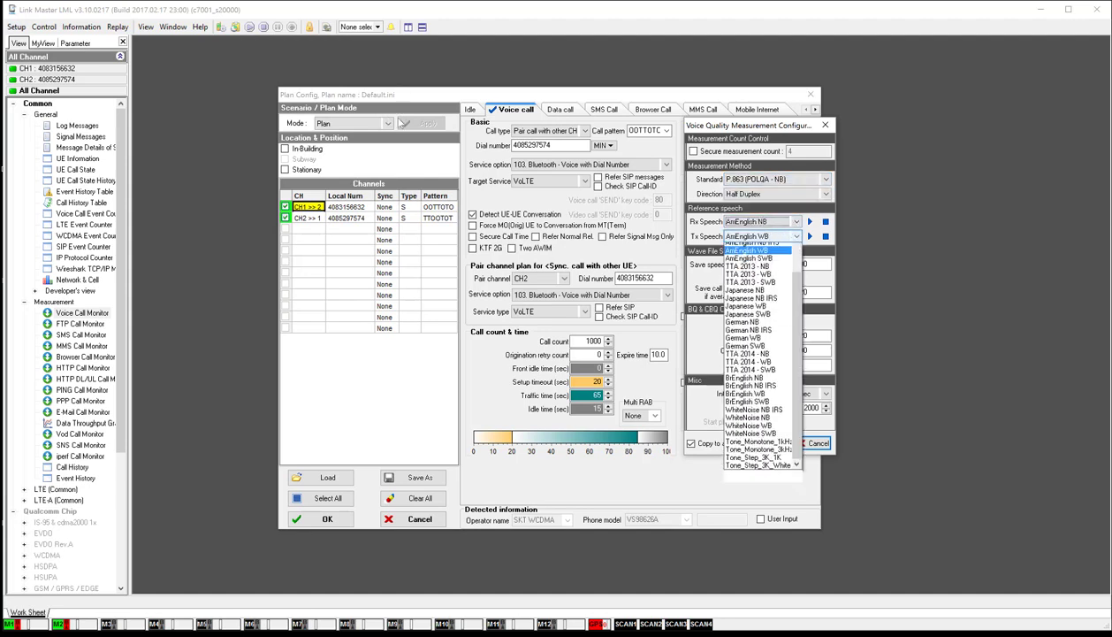
{"action": "key", "text": "Up"}
{"action": "key", "text": "Up"}
{"action": "key", "text": "Return"}
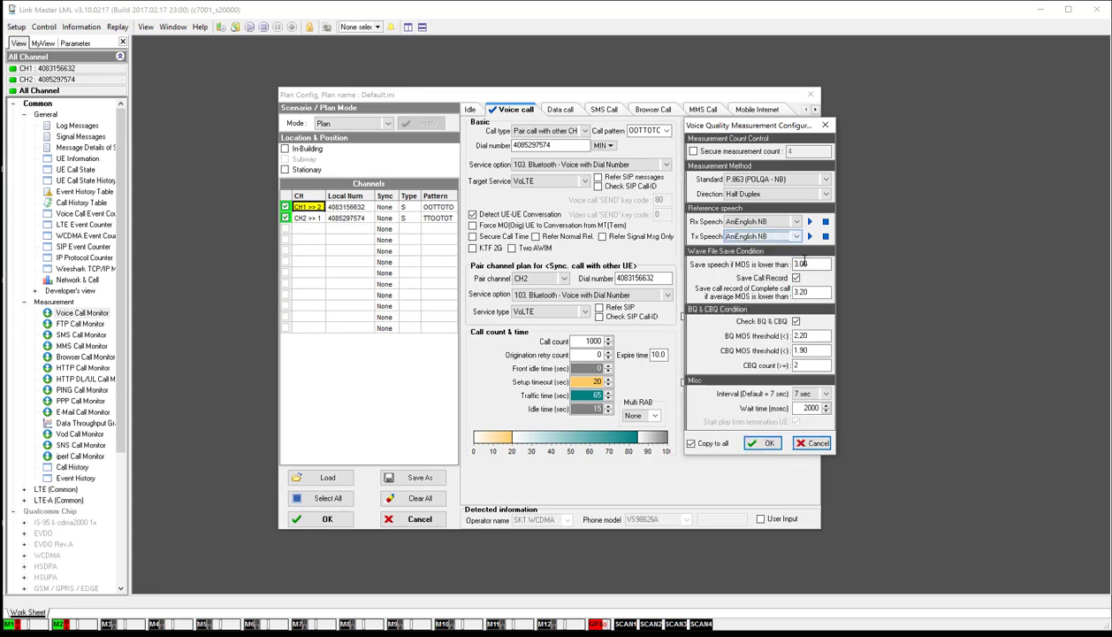
Set the BQ MOS threshold to 2.2 in the voice quality measurement configuration.
{"action": "double_click", "coordinate": [798, 263]}
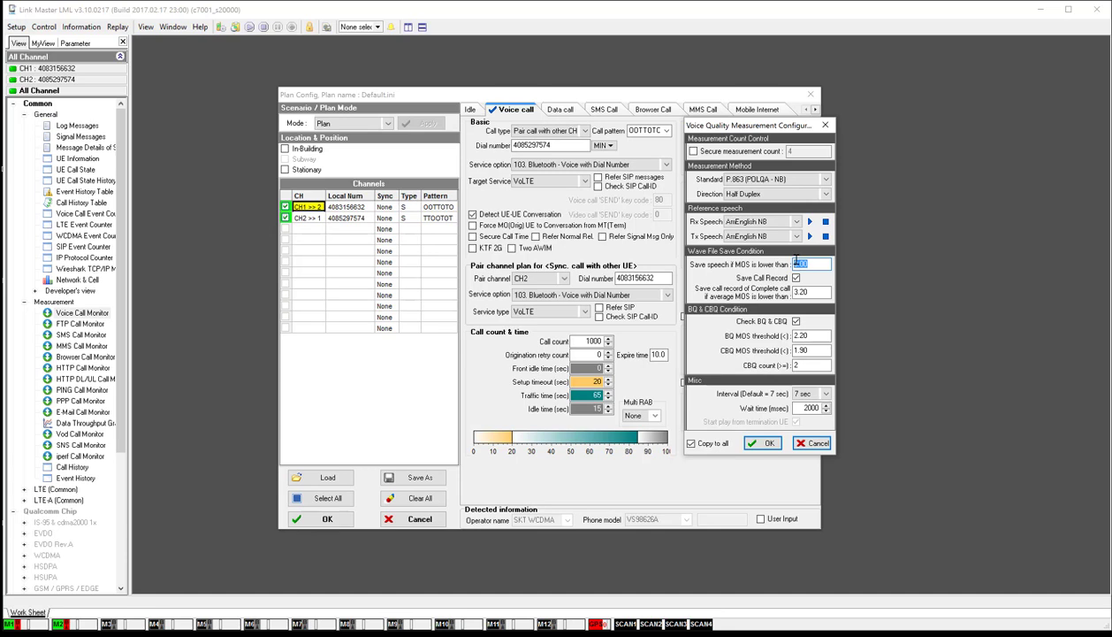
{"action": "double_click", "coordinate": [794, 291]}
{"action": "double_click", "coordinate": [814, 335]}
{"action": "type", "text": "3."}
{"action": "key", "text": "BackSpace"}
{"action": "key", "text": "BackSpace"}
{"action": "type", "text": "2.2"}
Check the CBQ MOS threshold and CBQ count, and accept the voice quality measurement configuration.
{"action": "double_click", "coordinate": [803, 350]}
{"action": "double_click", "coordinate": [795, 366]}
{"action": "type", "text": "1"}
{"action": "double_click", "coordinate": [804, 360]}
{"action": "mouse_move", "coordinate": [815, 397]}
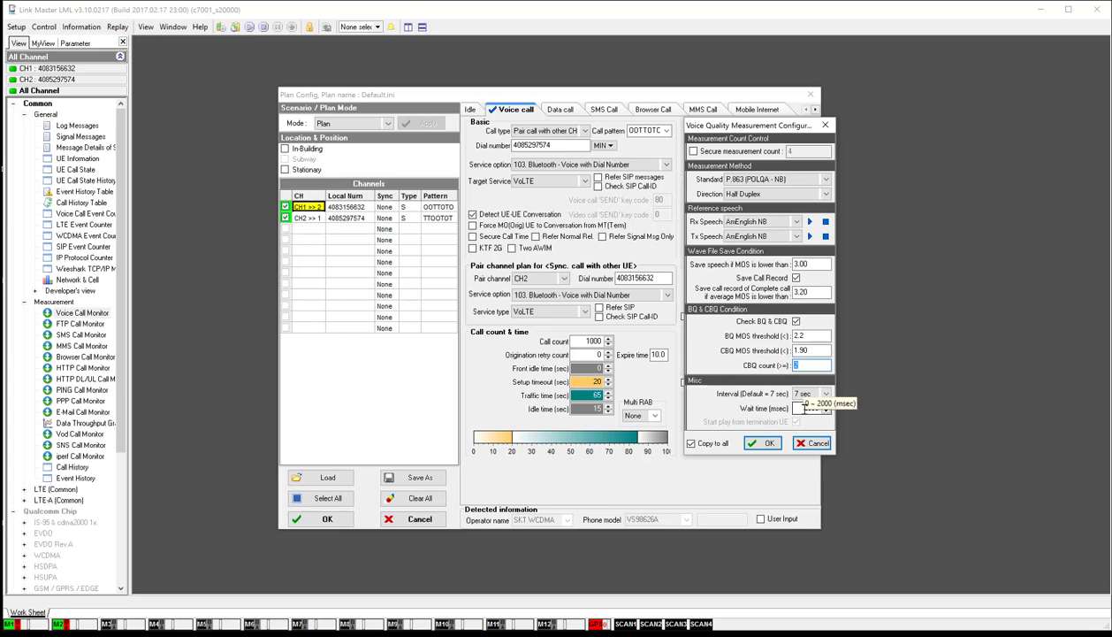
{"action": "mouse_move", "coordinate": [695, 447]}
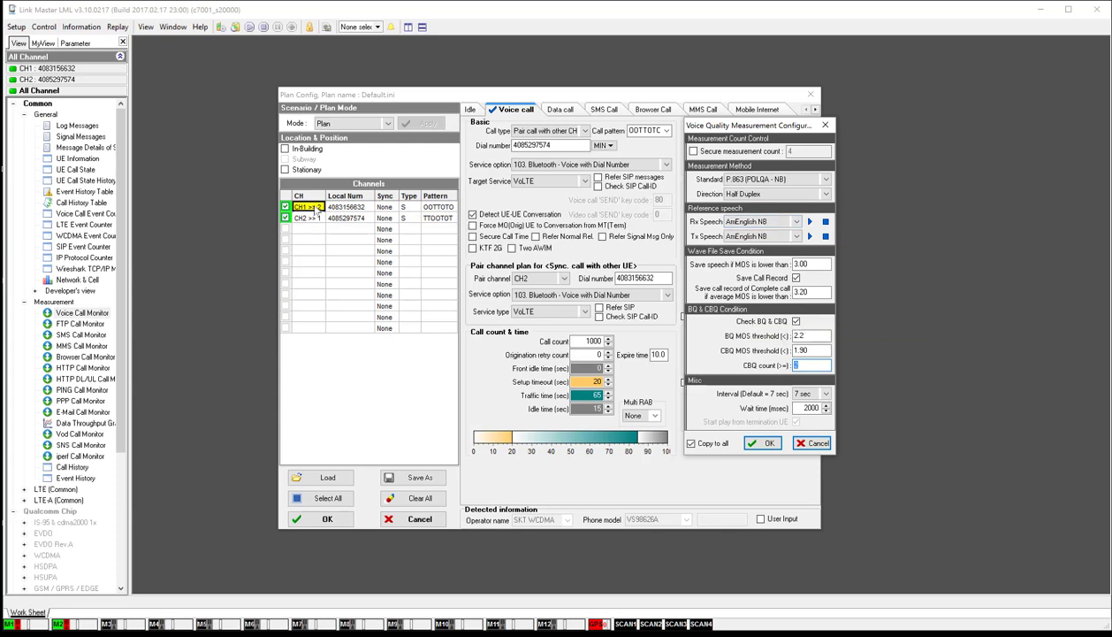
{"action": "left_click", "coordinate": [761, 441]}
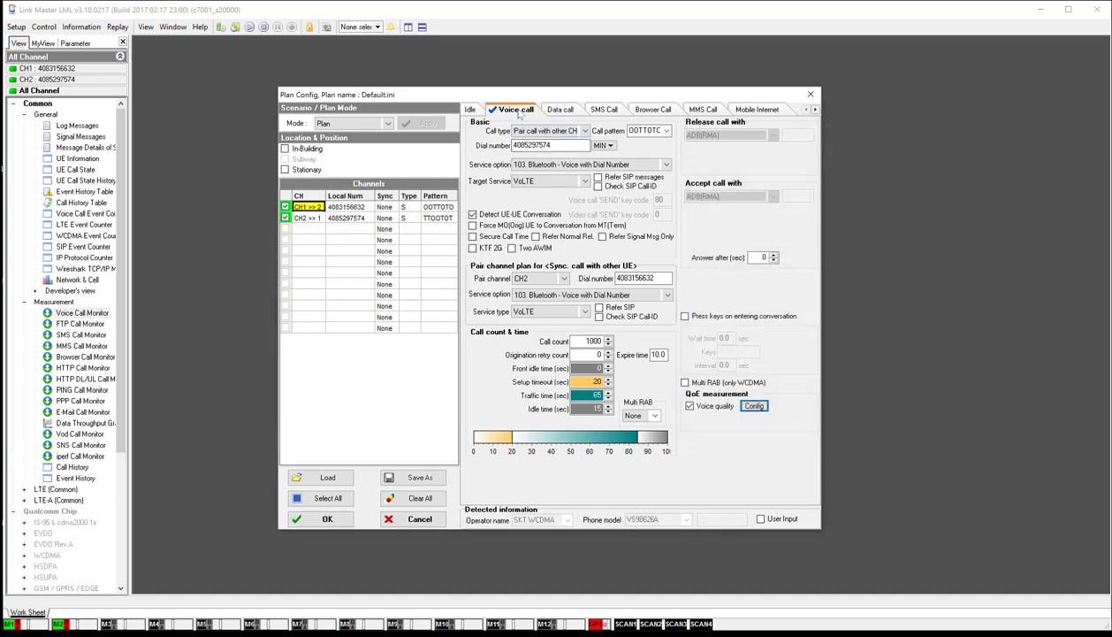
Examine the plan settings for the Idle, Data call and SMS Call types, including the FTP and HTTP data options.
{"action": "left_click", "coordinate": [477, 110]}
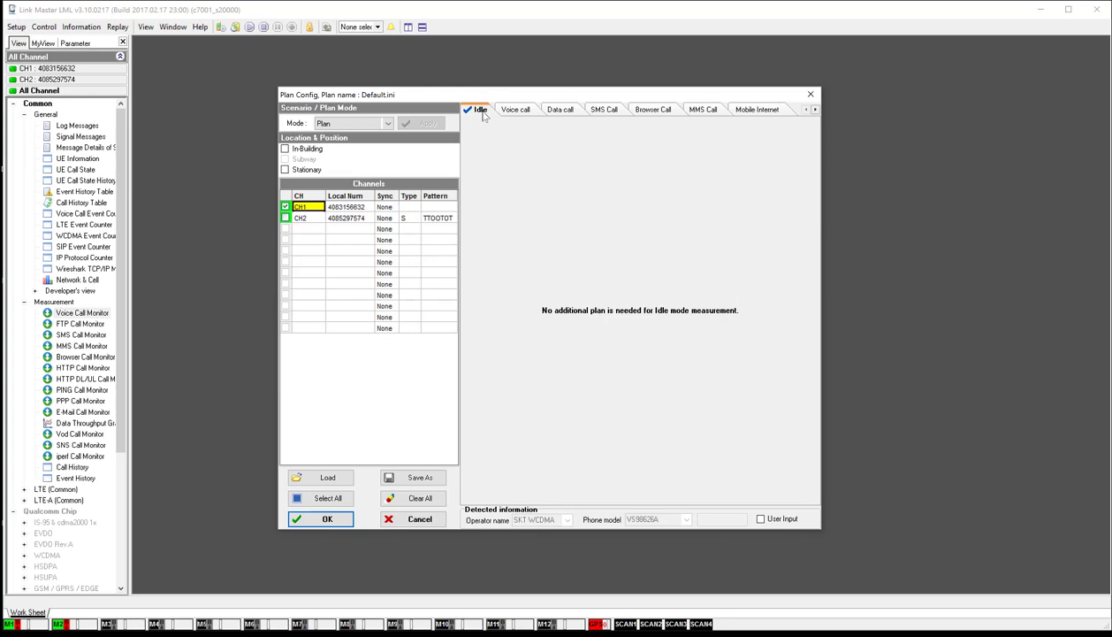
{"action": "left_click", "coordinate": [561, 110]}
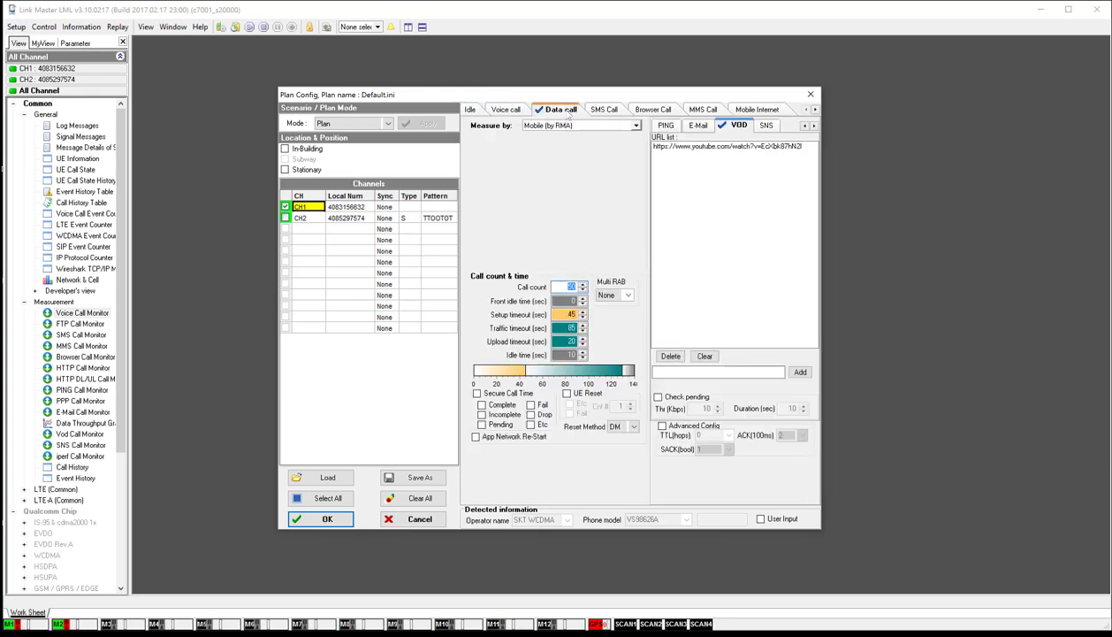
{"action": "left_click", "coordinate": [805, 125]}
{"action": "left_click", "coordinate": [805, 126]}
{"action": "left_click", "coordinate": [805, 126]}
{"action": "left_click", "coordinate": [805, 125]}
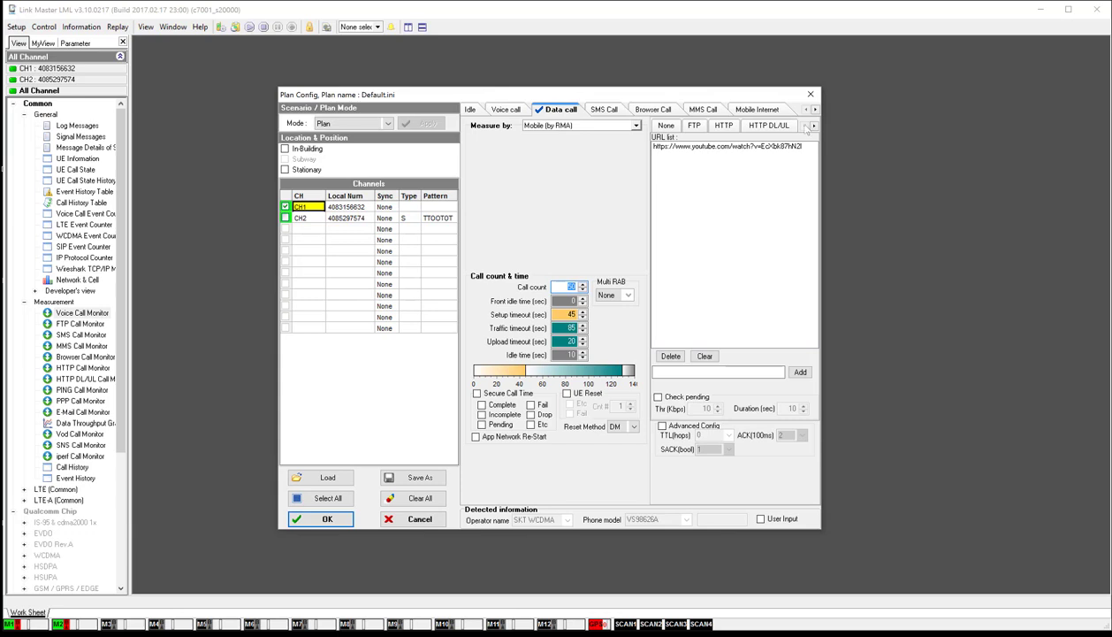
{"action": "left_click", "coordinate": [691, 127]}
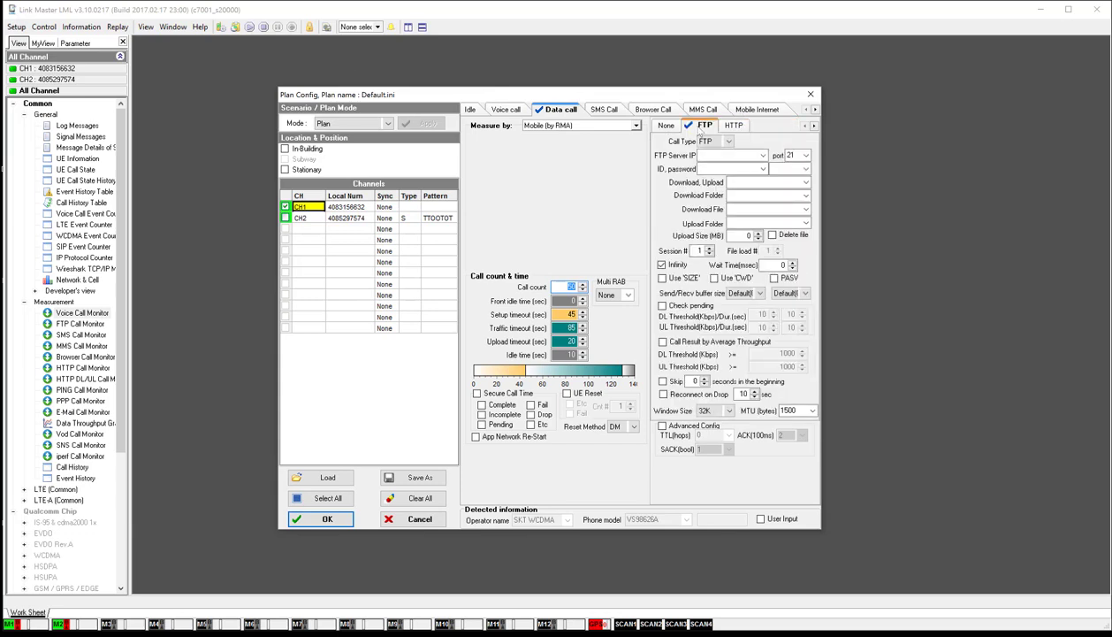
{"action": "left_click", "coordinate": [734, 126]}
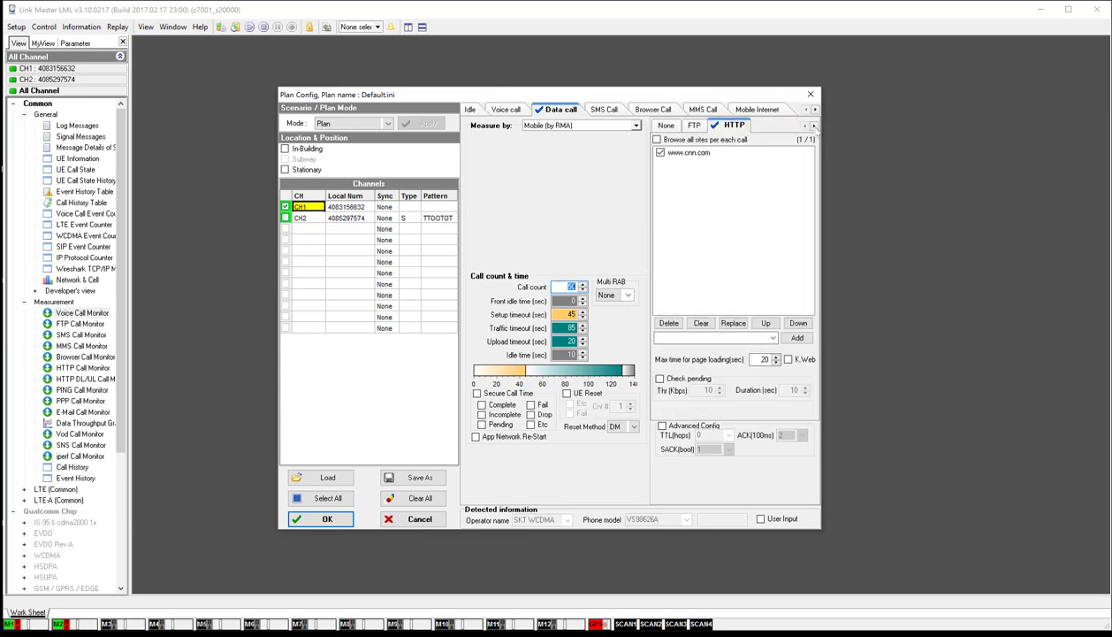
{"action": "left_click", "coordinate": [815, 126]}
{"action": "left_click", "coordinate": [814, 125]}
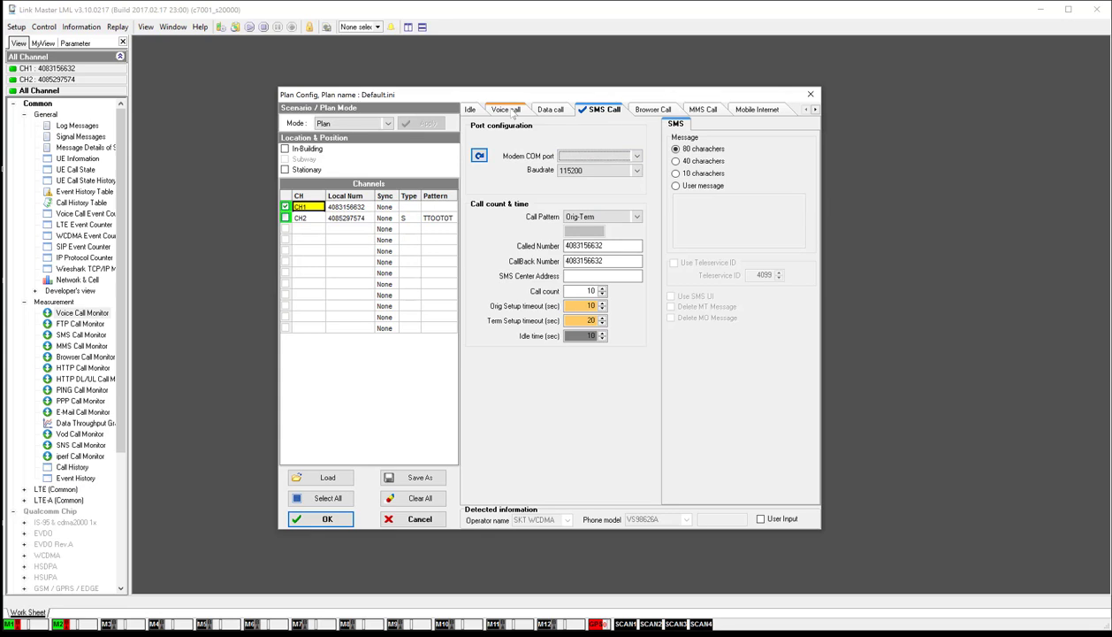
Pair the CH1 voice call plan with CH2 using service option 103. Bluetooth - Voice with Dial Number, and accept the plan.
{"action": "left_click", "coordinate": [511, 110]}
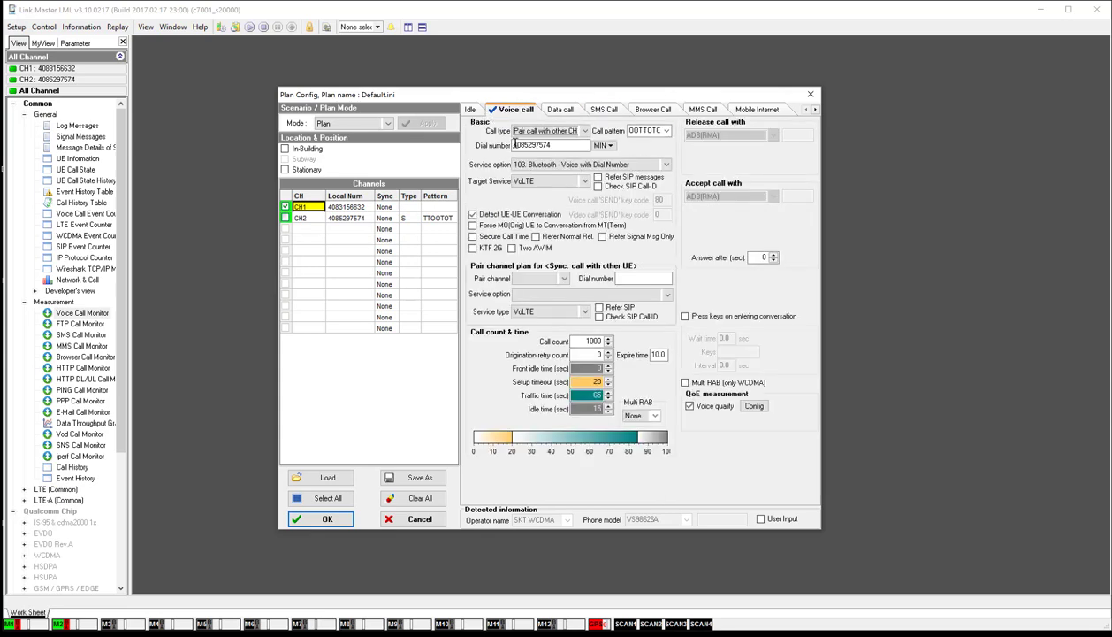
{"action": "left_click", "coordinate": [559, 278]}
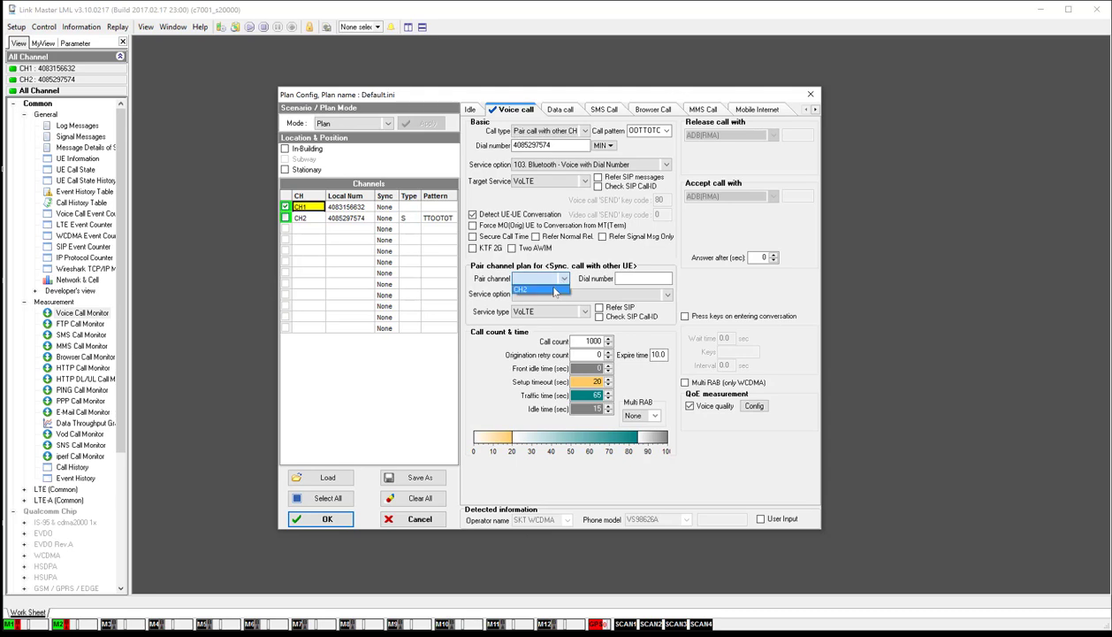
{"action": "left_click", "coordinate": [556, 290]}
{"action": "left_click", "coordinate": [558, 295]}
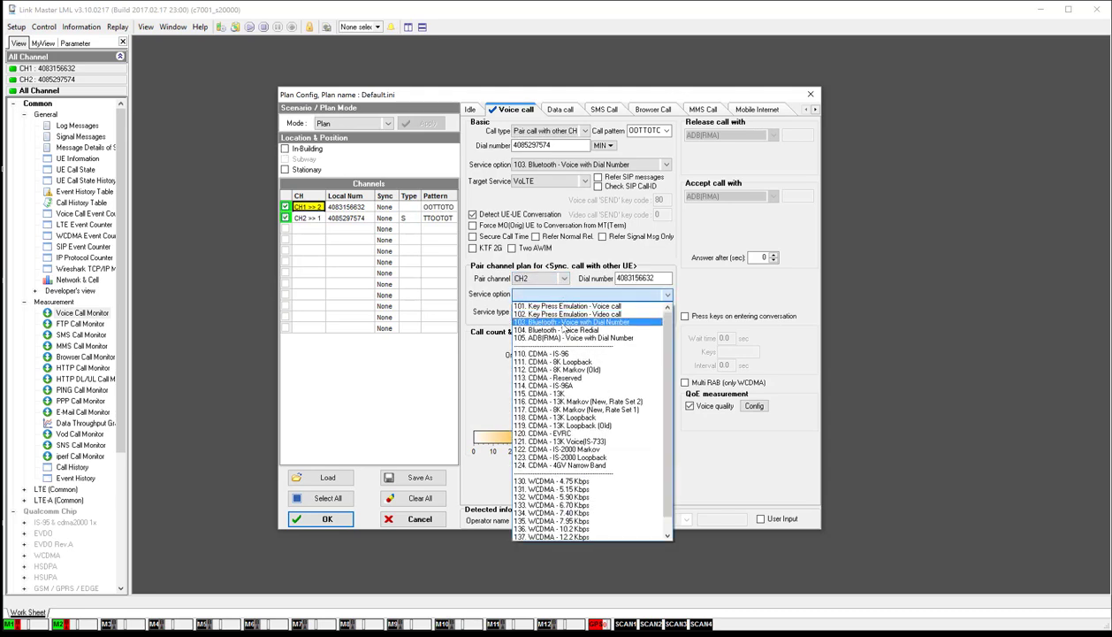
{"action": "left_click", "coordinate": [559, 323]}
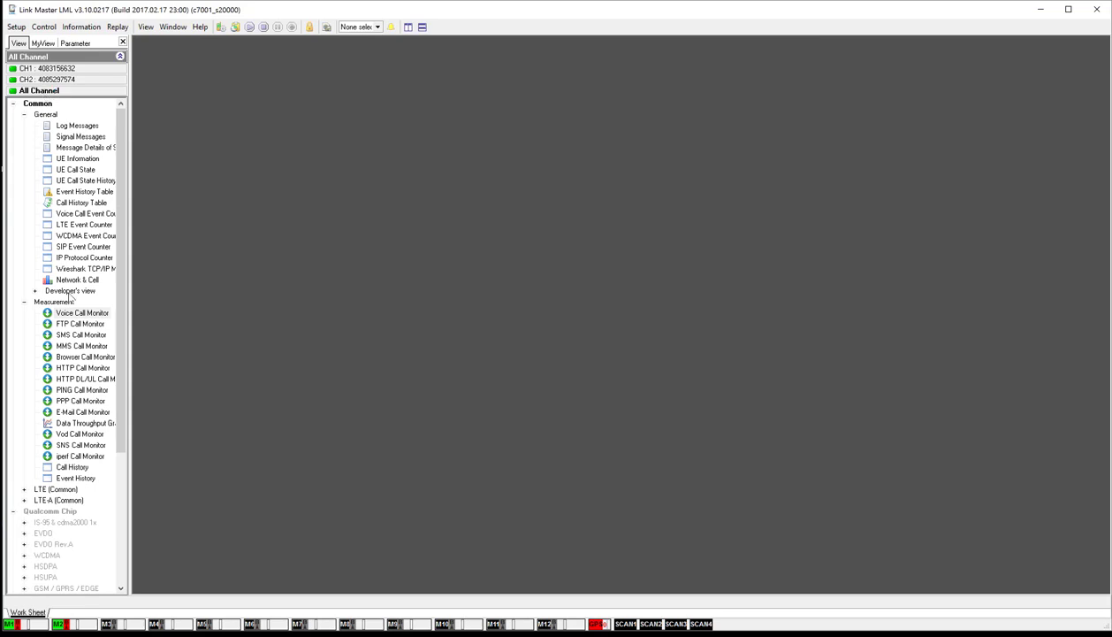
Open the Voice Call Monitor for CH1 and CH2 together with the Voice Quality Monitor.
{"action": "double_click", "coordinate": [82, 313]}
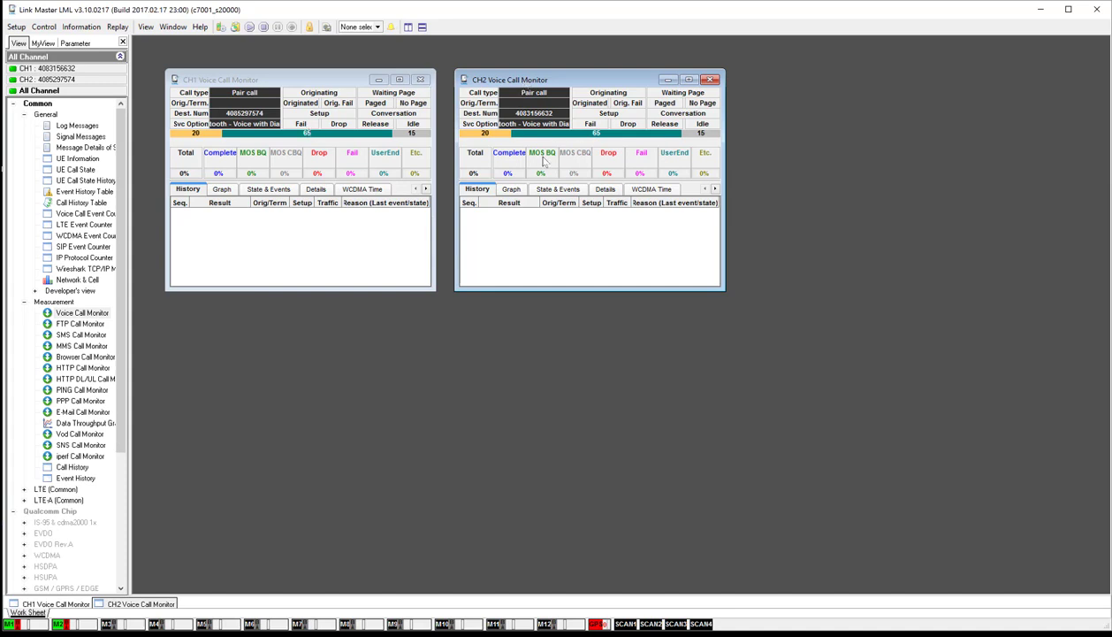
{"action": "left_click", "coordinate": [81, 27]}
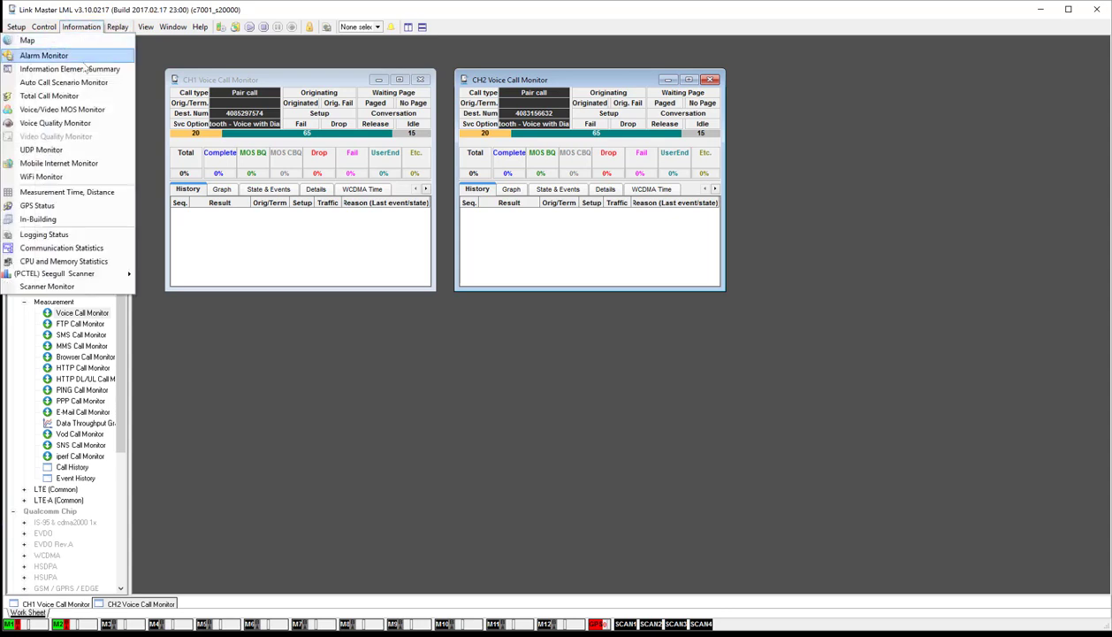
{"action": "left_click", "coordinate": [79, 125]}
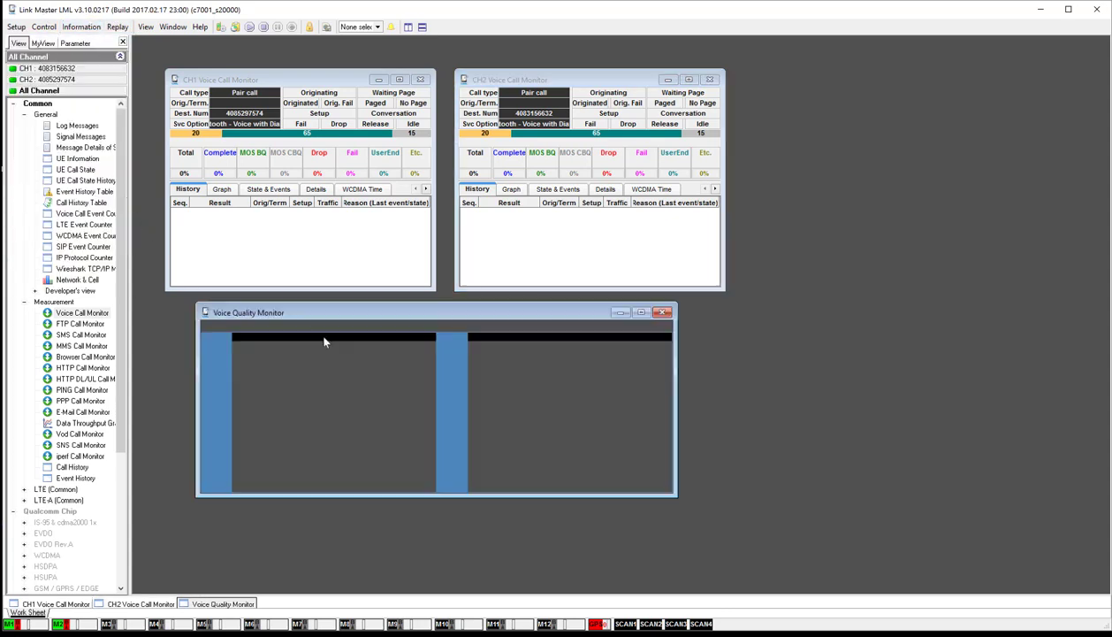